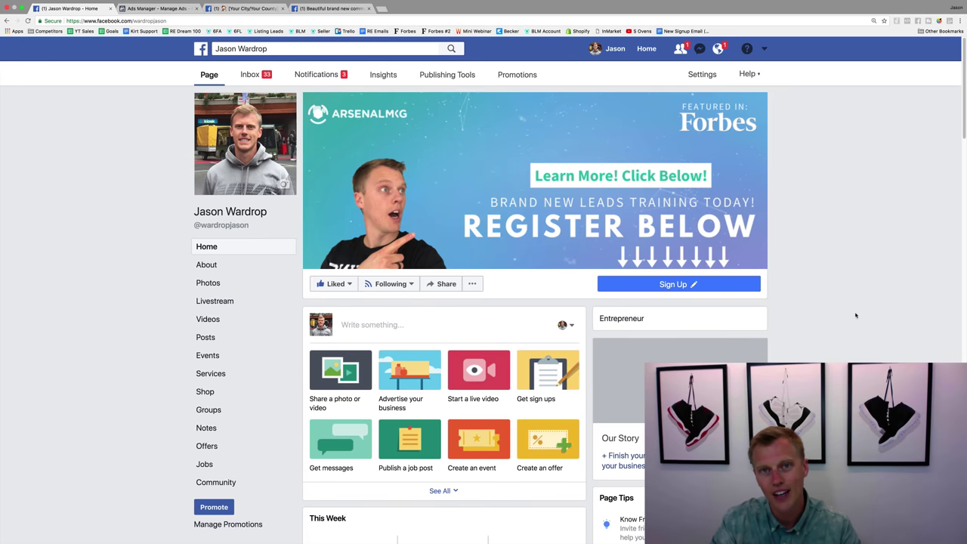
Find the shared YouTube post "The ONE Thing You Need To Be Successful!" on the Facebook page and open its Boost Post settings.
mouse_move(725, 278)
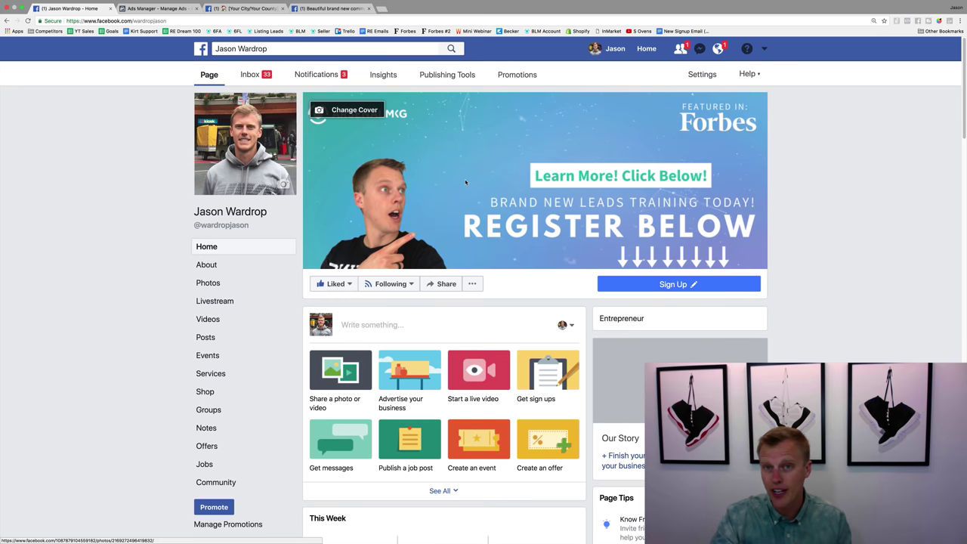
scroll(467, 189, "down", 3)
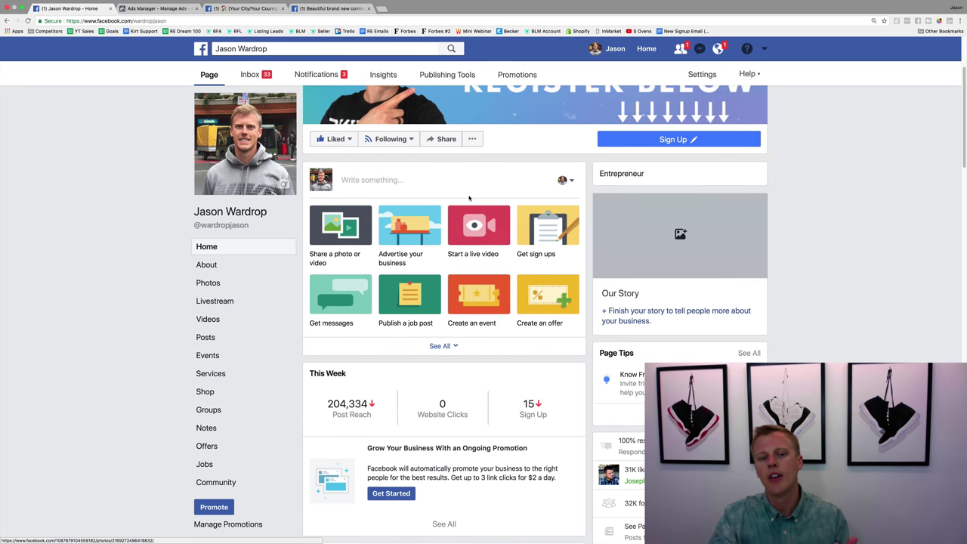
scroll(469, 198, "down", 10)
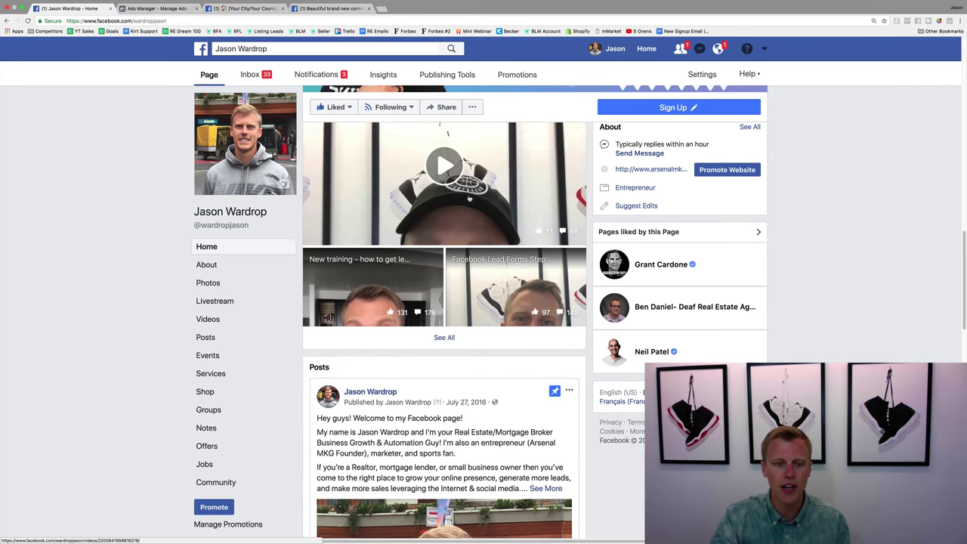
scroll(468, 198, "down", 5)
scroll(468, 198, "down", 1)
scroll(438, 219, "up", 2)
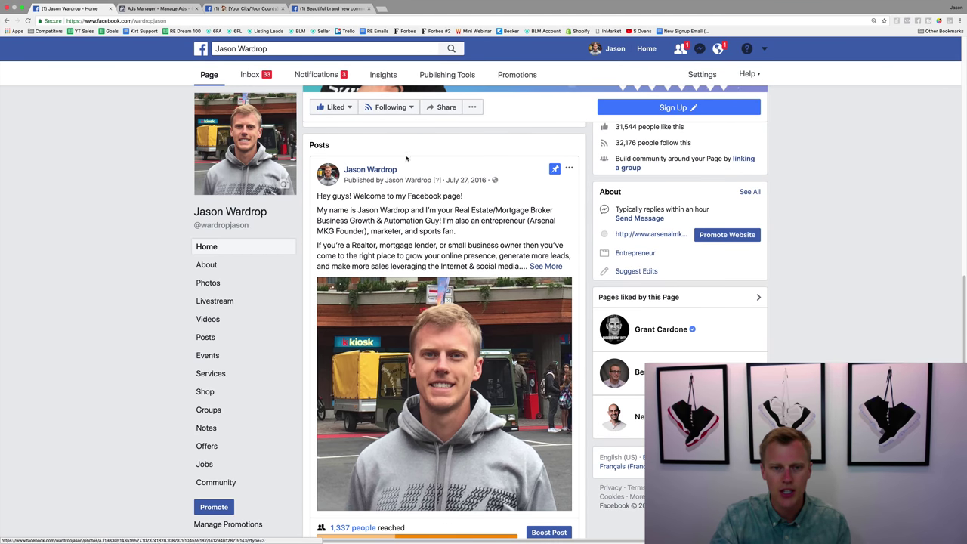
scroll(408, 240, "down", 7)
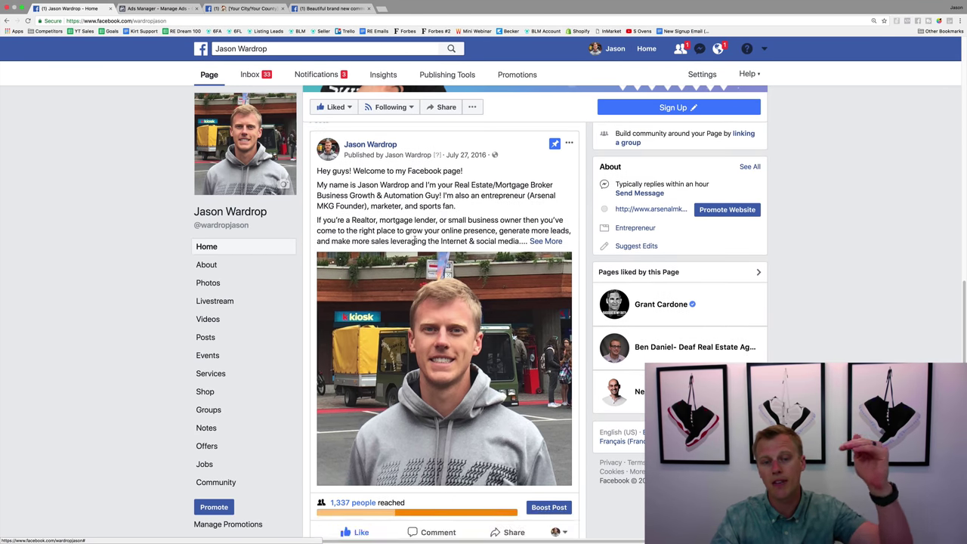
scroll(415, 240, "down", 3)
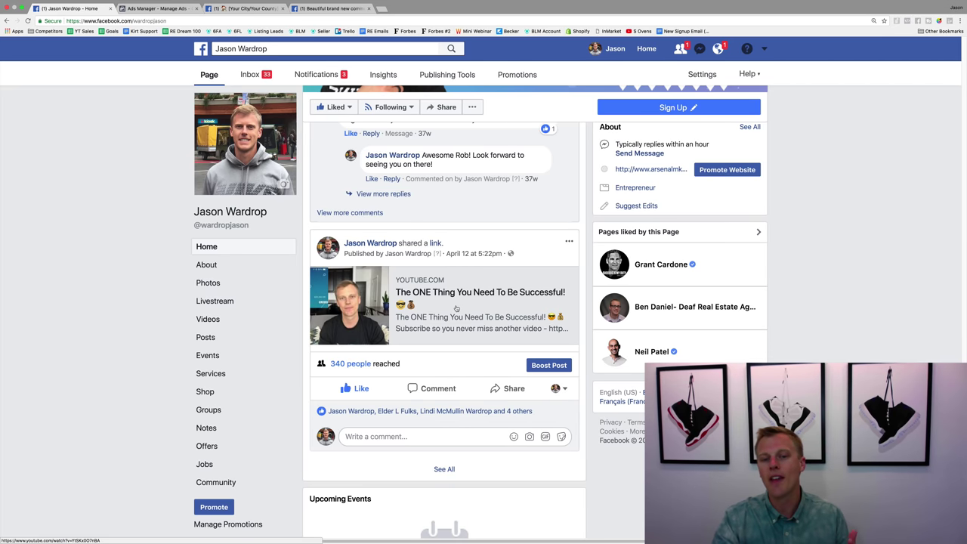
left_click(551, 366)
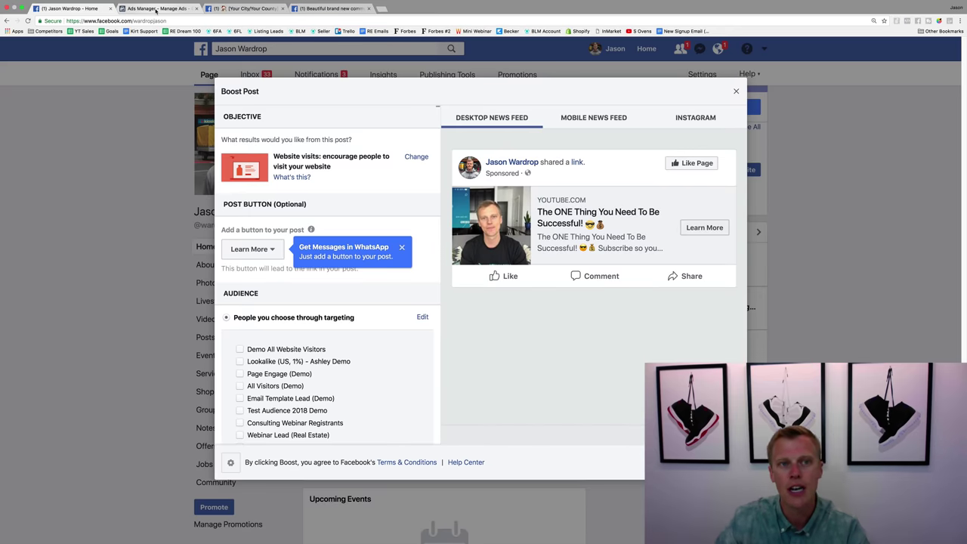
Switch to Ads Manager and start creating a new campaign.
left_click(156, 8)
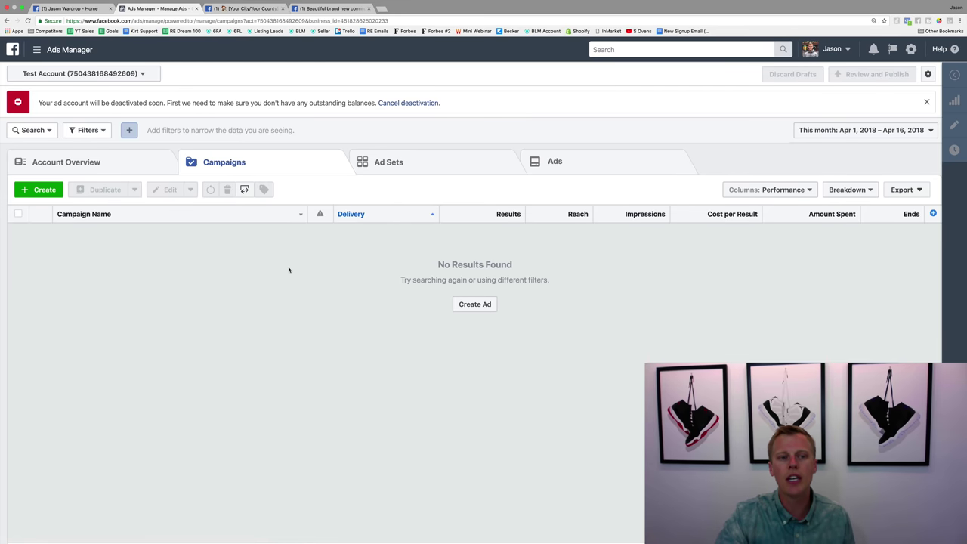
left_click(39, 190)
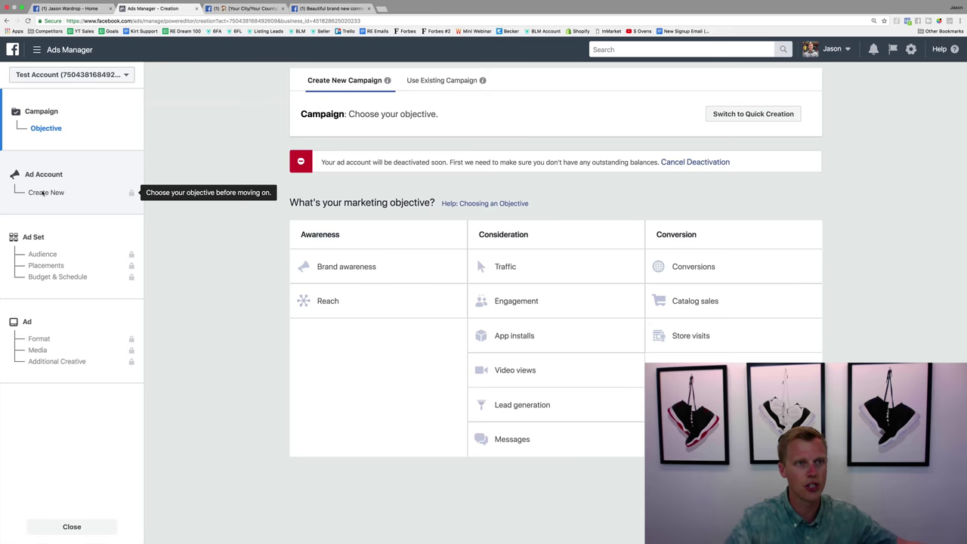
Return to the Facebook page and cancel the post's promotion.
left_click(69, 8)
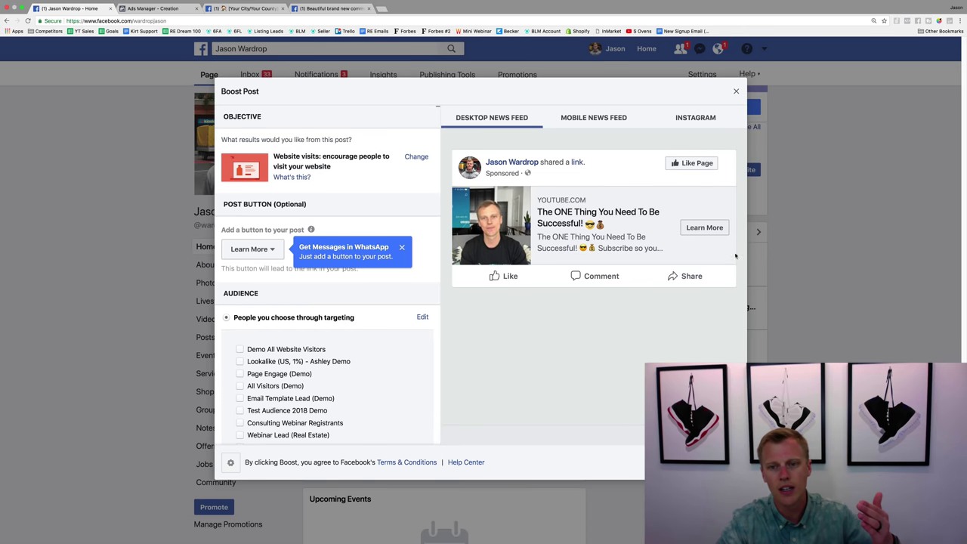
key("Escape")
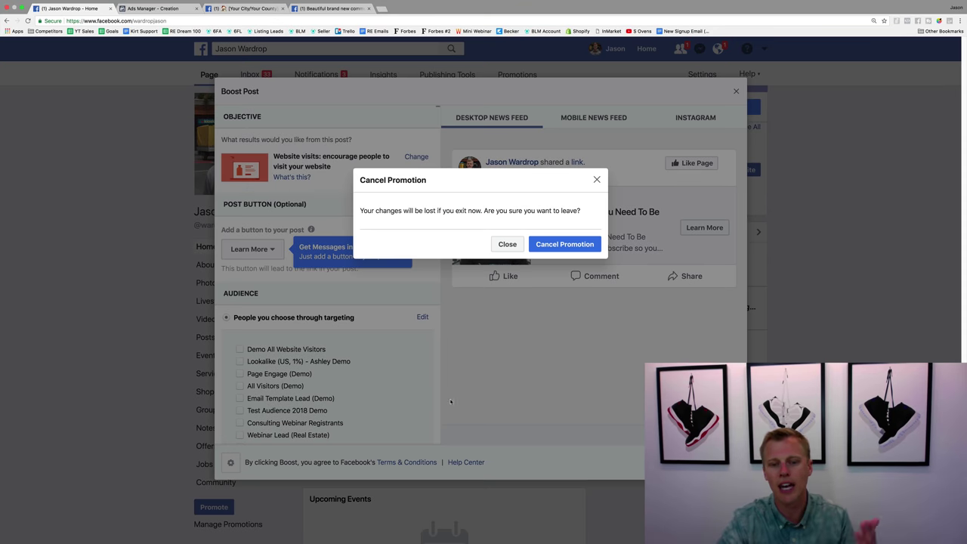
left_click(540, 243)
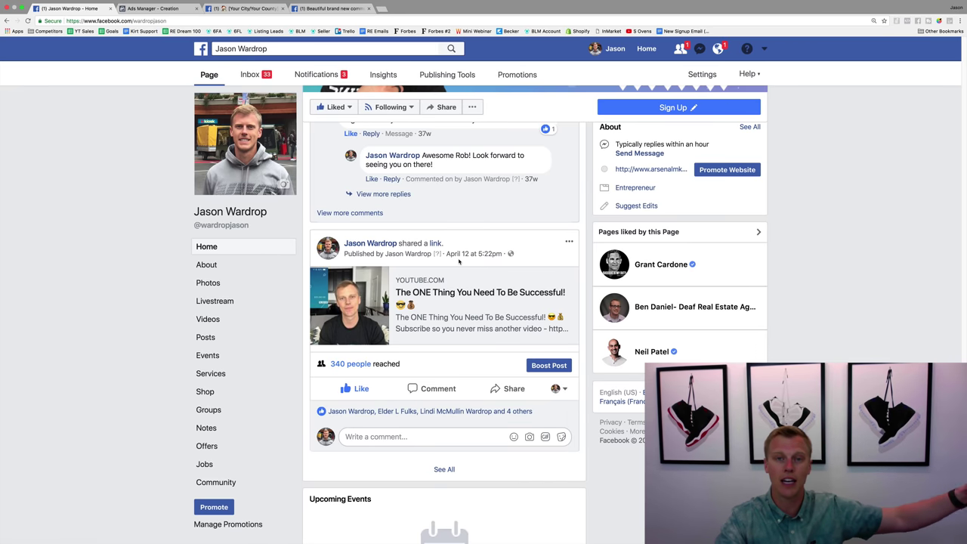
In Ads Manager, choose the Traffic objective, name the campaign "Traffic (Demo)" and continue to the ad set settings.
left_click(157, 9)
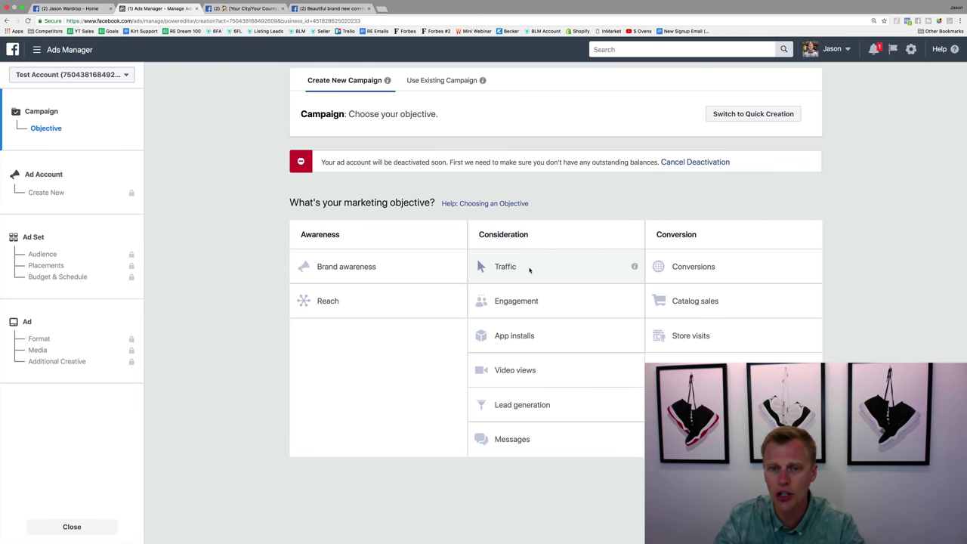
left_click(529, 270)
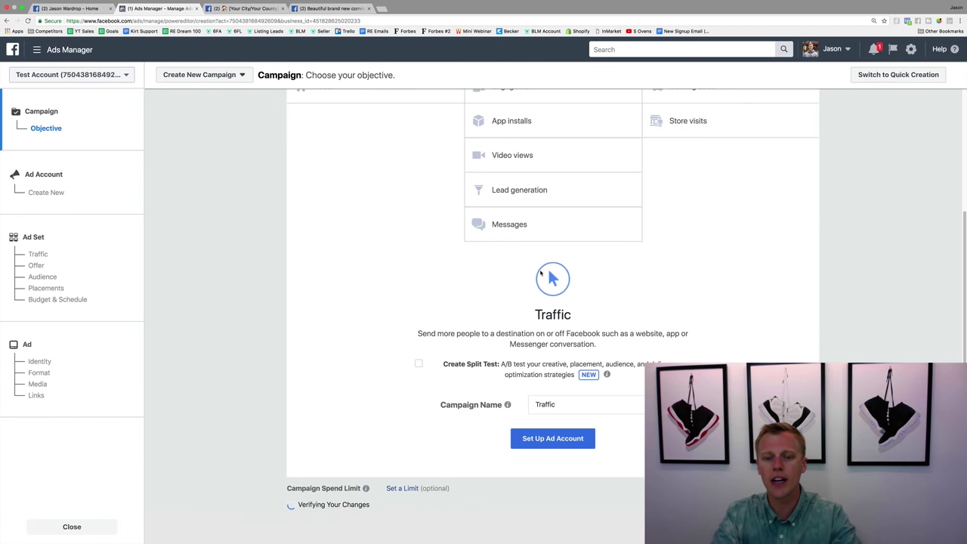
left_click(570, 420)
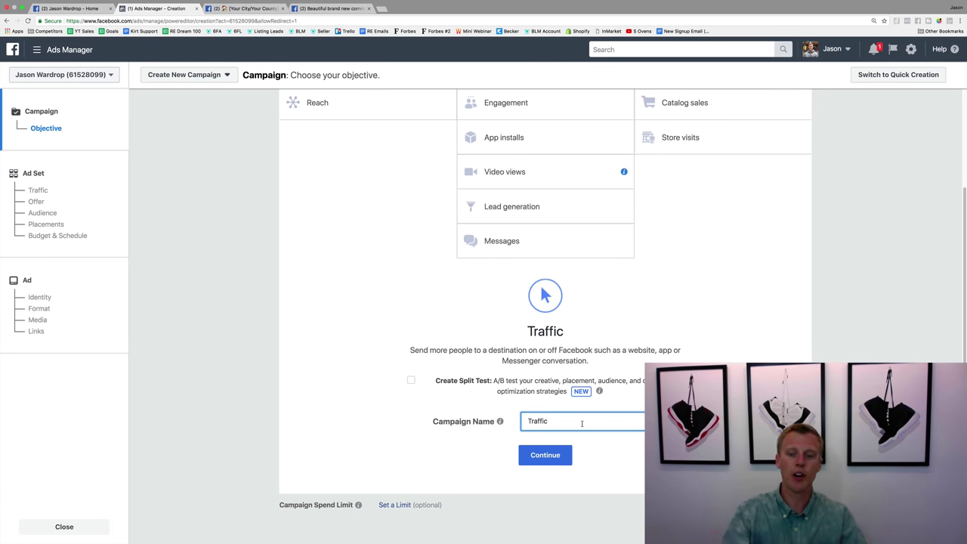
type("D")
key("BackSpace")
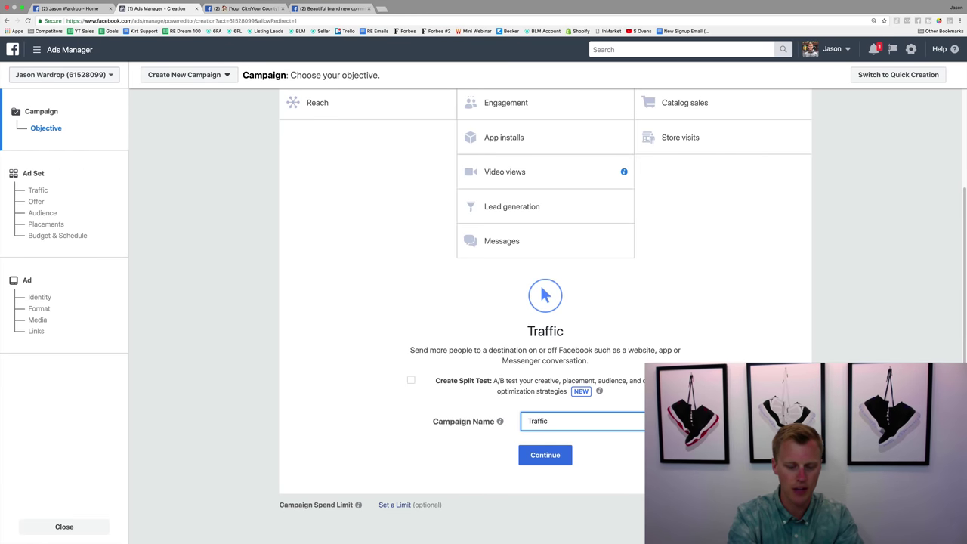
type("(Demo)")
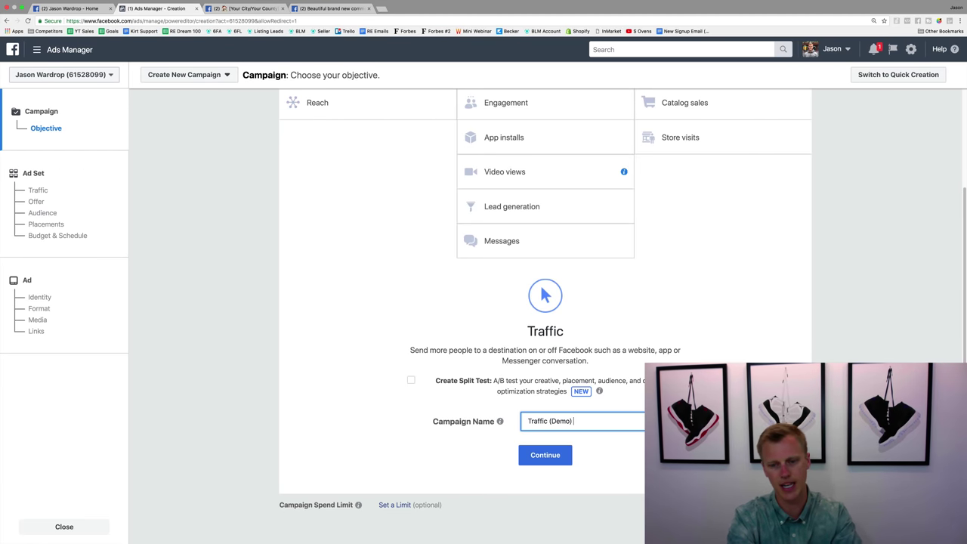
left_click(543, 441)
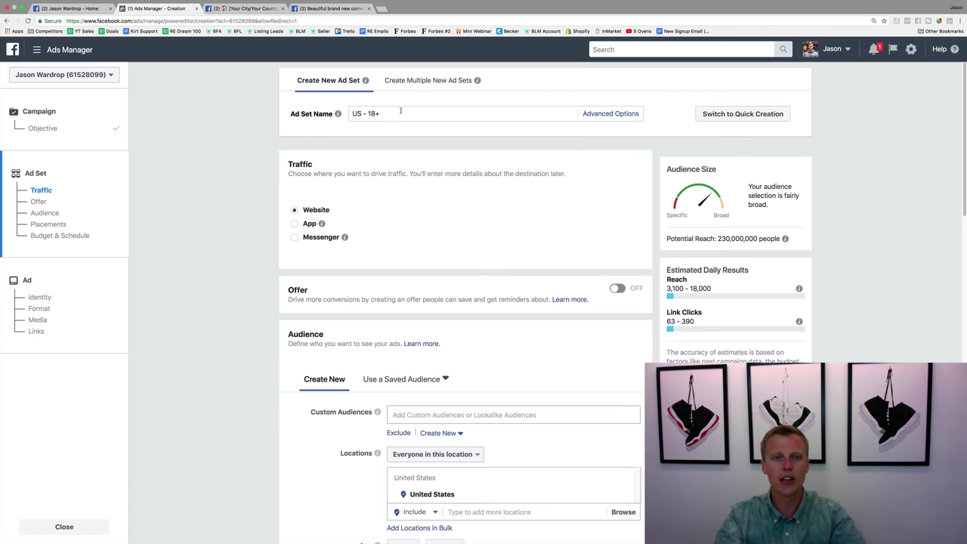
Rename the ad set as "Test (Demo)".
left_click_drag(400, 111, 348, 110)
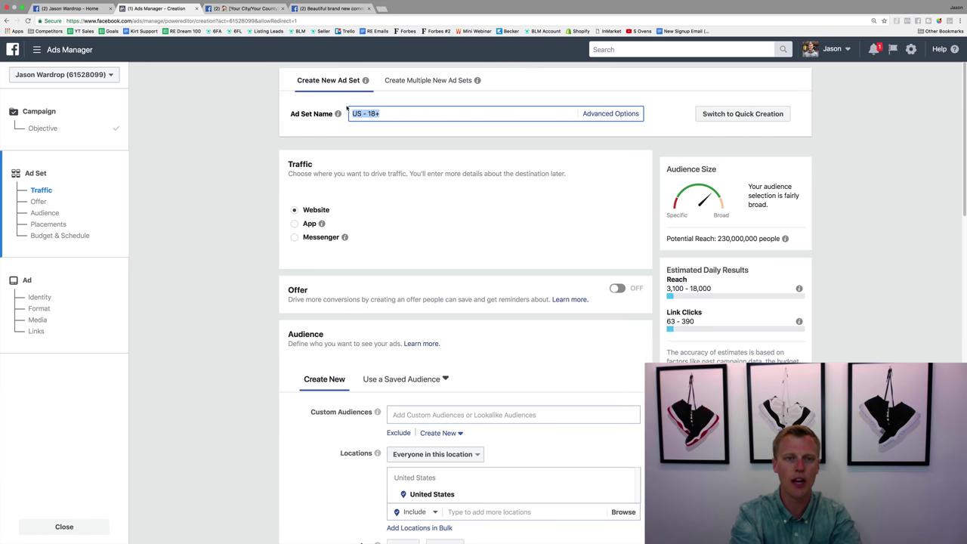
type("T")
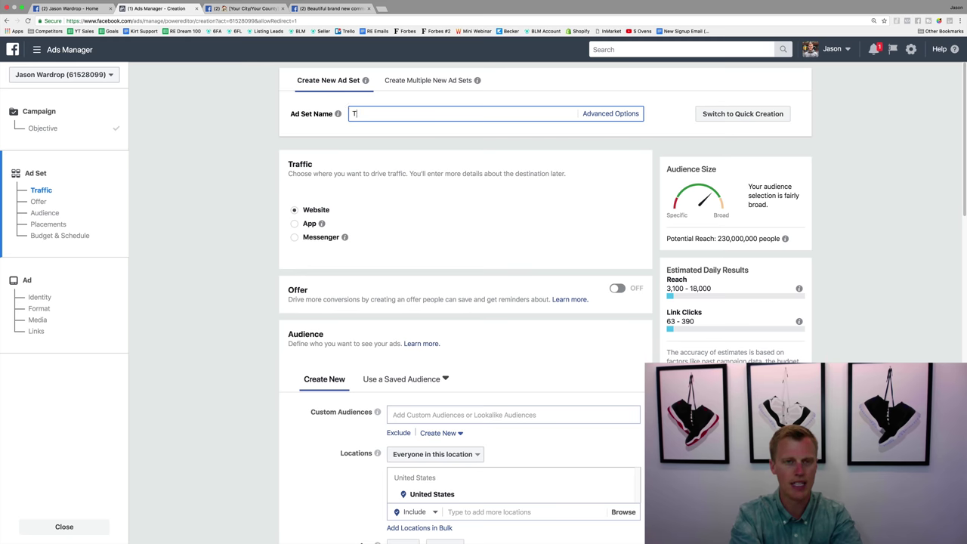
type("est (Demo)")
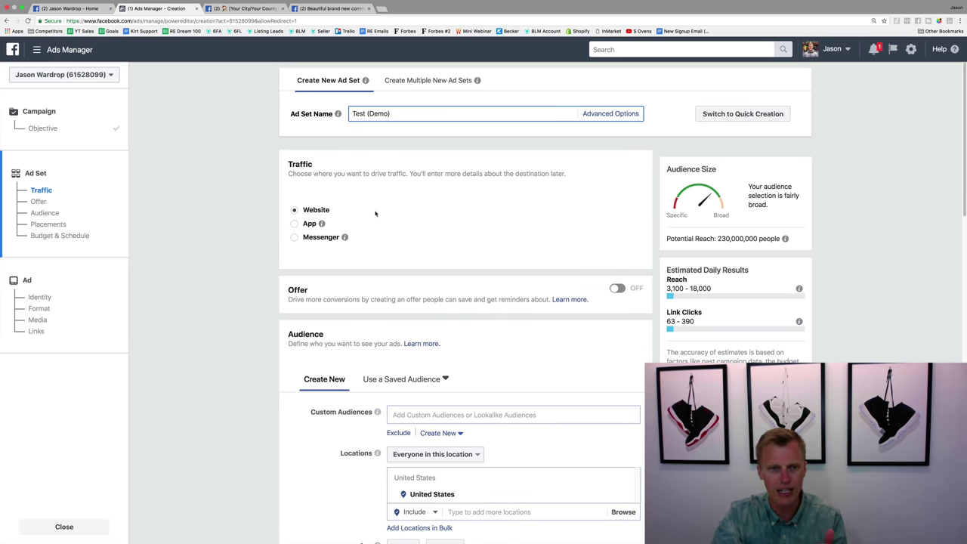
Examine the custom and lookalike audiences available for the ad set without choosing any.
scroll(378, 212, "down", 3)
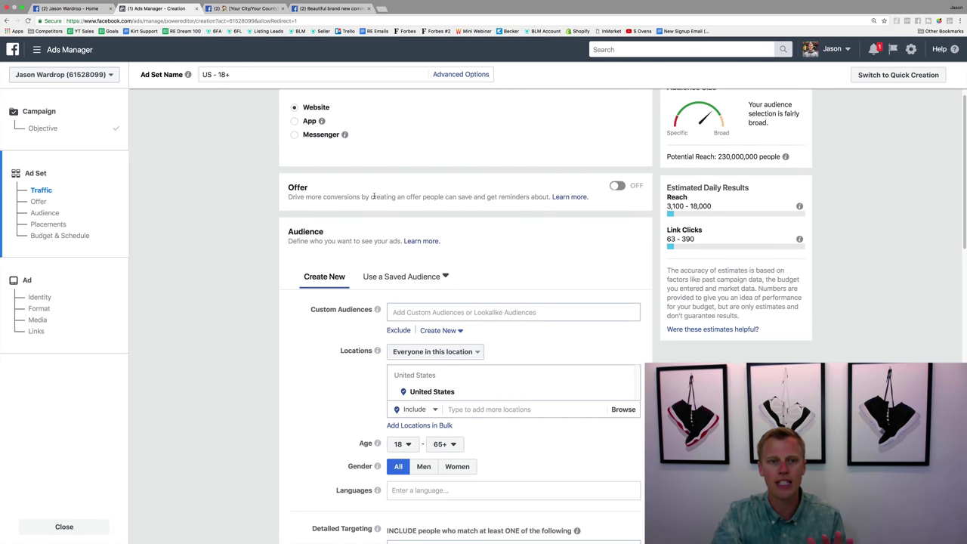
scroll(333, 196, "down", 2)
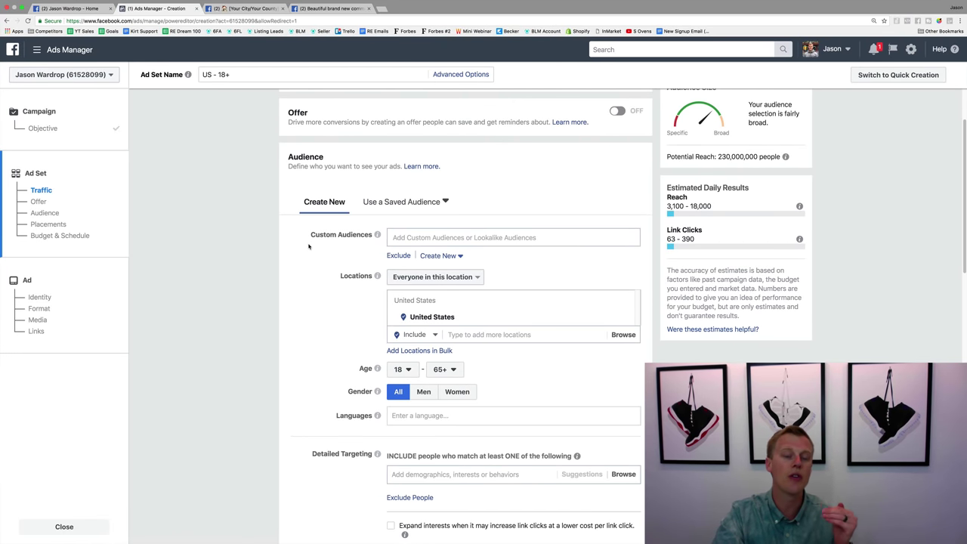
scroll(309, 242, "down", 1)
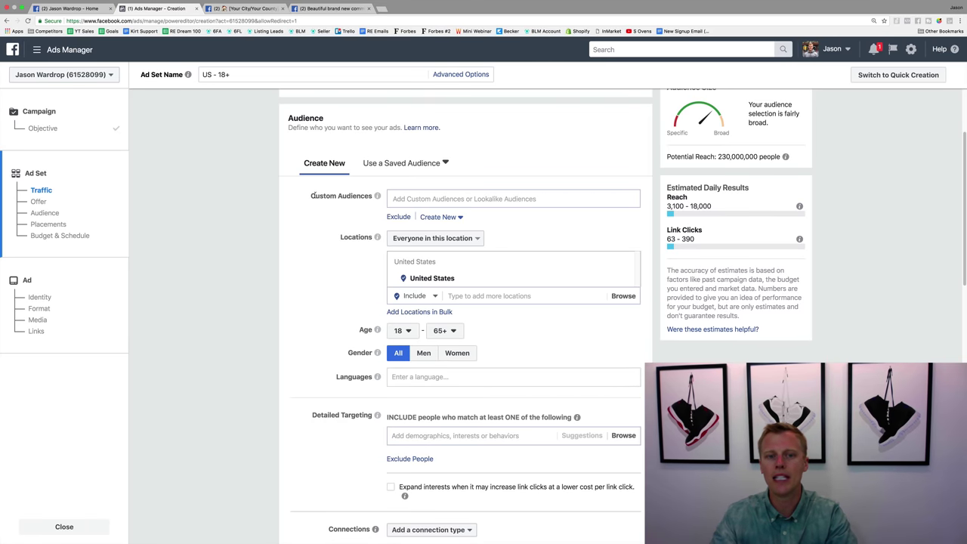
left_click_drag(311, 196, 364, 202)
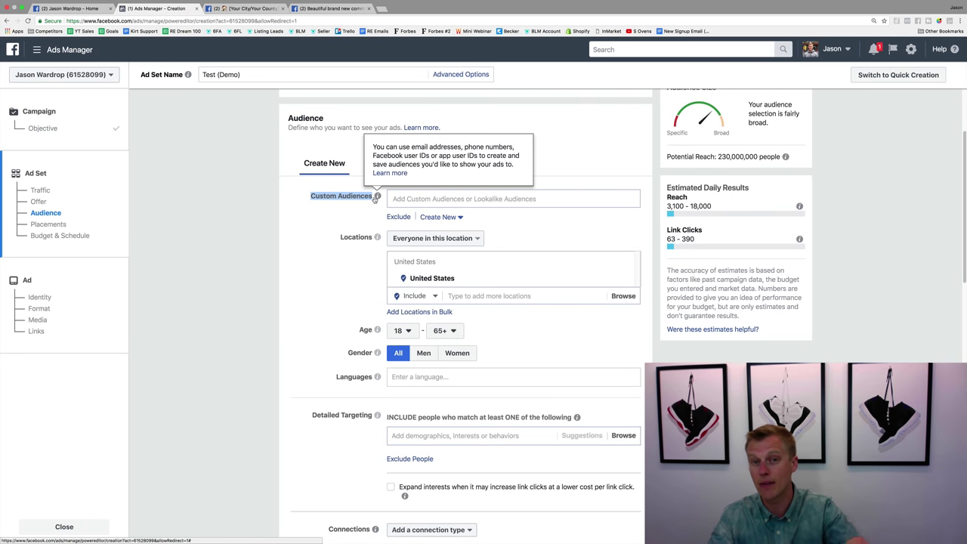
left_click(402, 194)
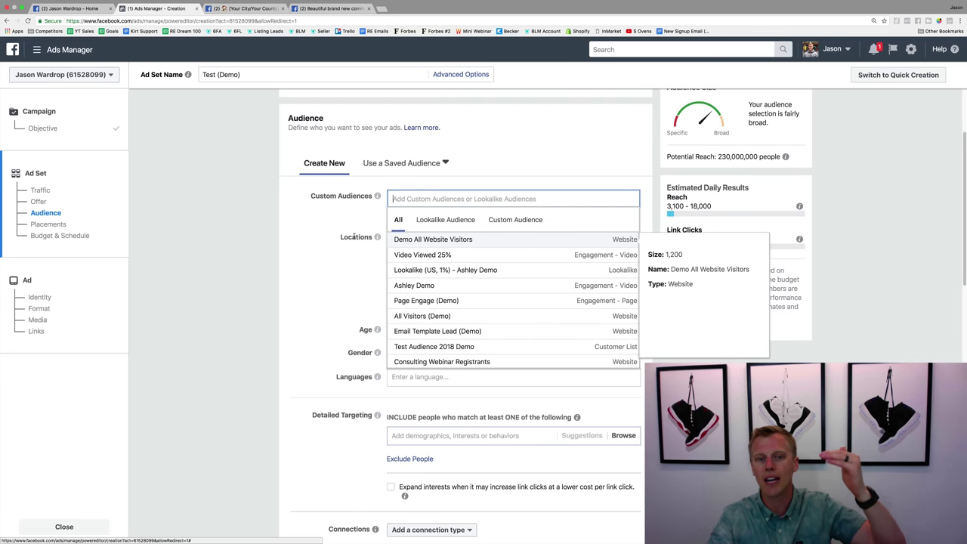
left_click(410, 189)
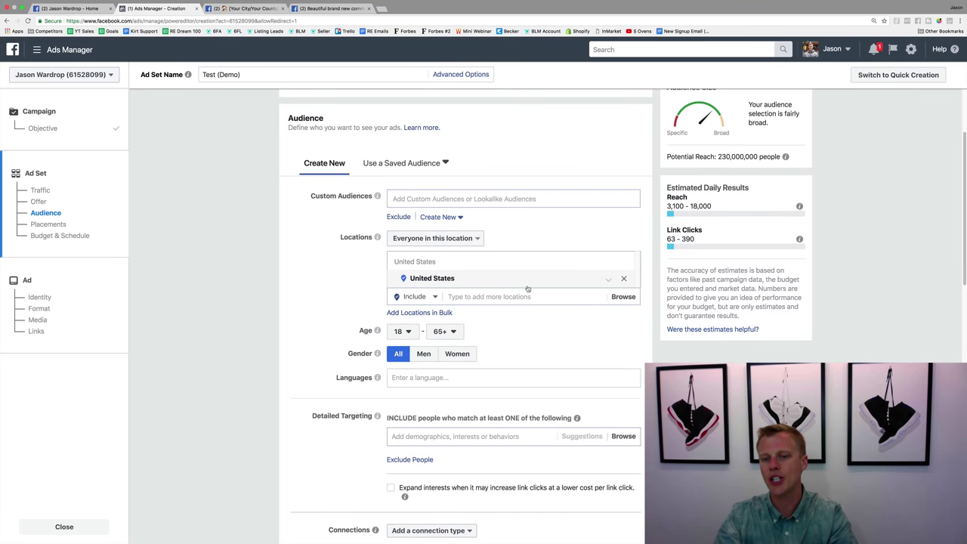
Replace the United States in the audience locations with the city of Dallas, Texas.
left_click(624, 280)
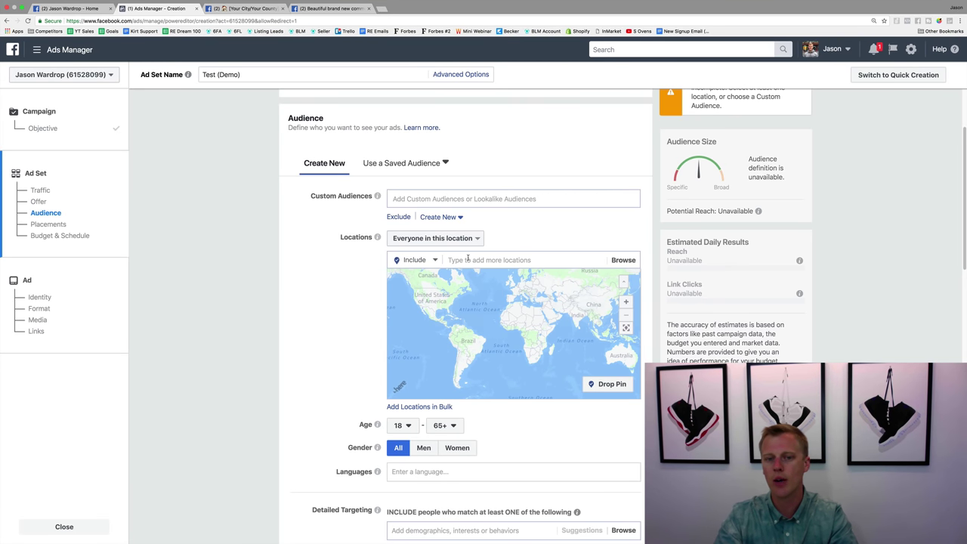
type("Dallas ")
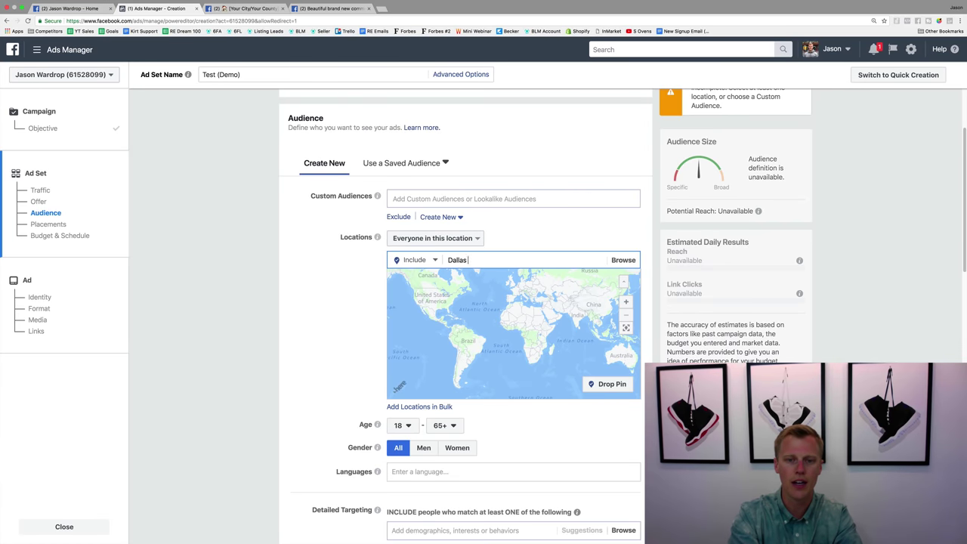
type("Texas")
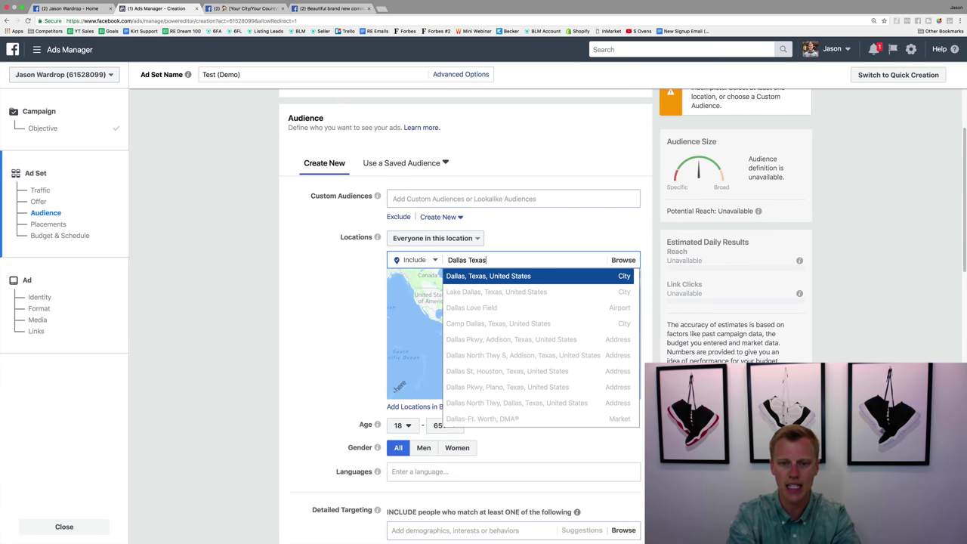
key("Return")
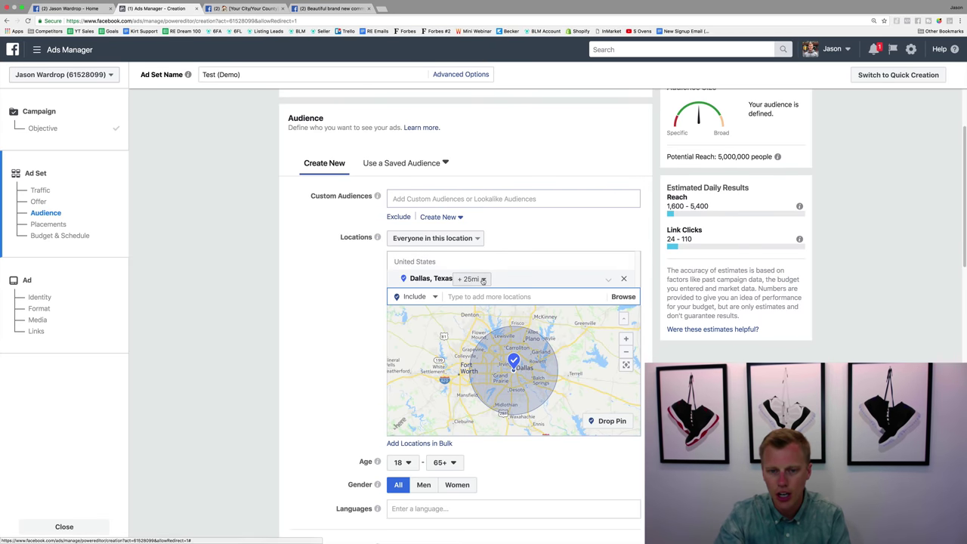
Try a 10-mile radius around Dallas, and restrict the location targeting to the current city only.
left_click(483, 279)
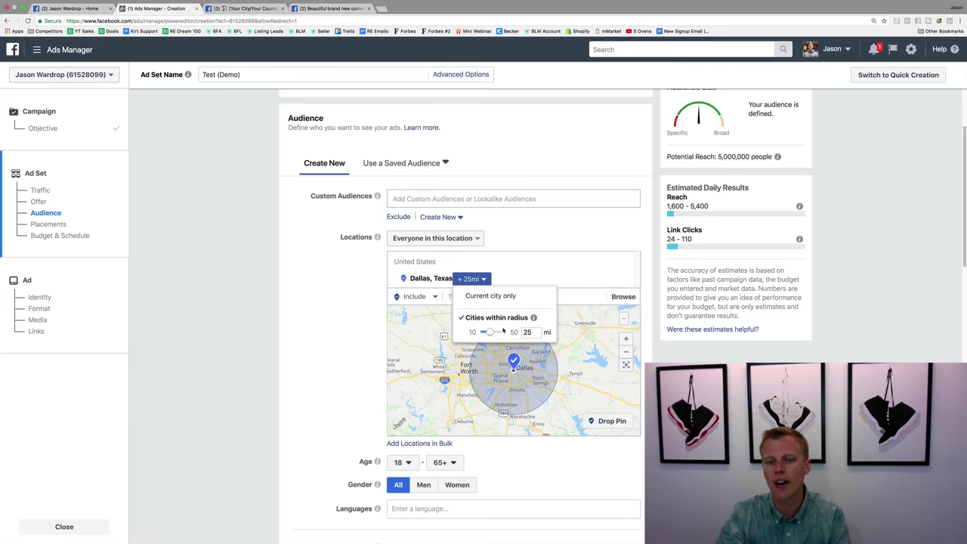
left_click_drag(490, 333, 465, 331)
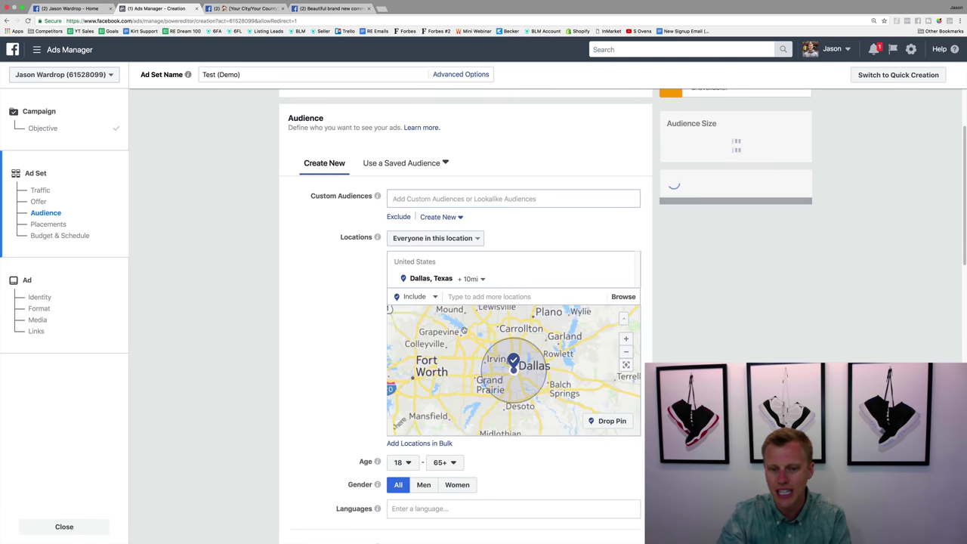
left_click(472, 279)
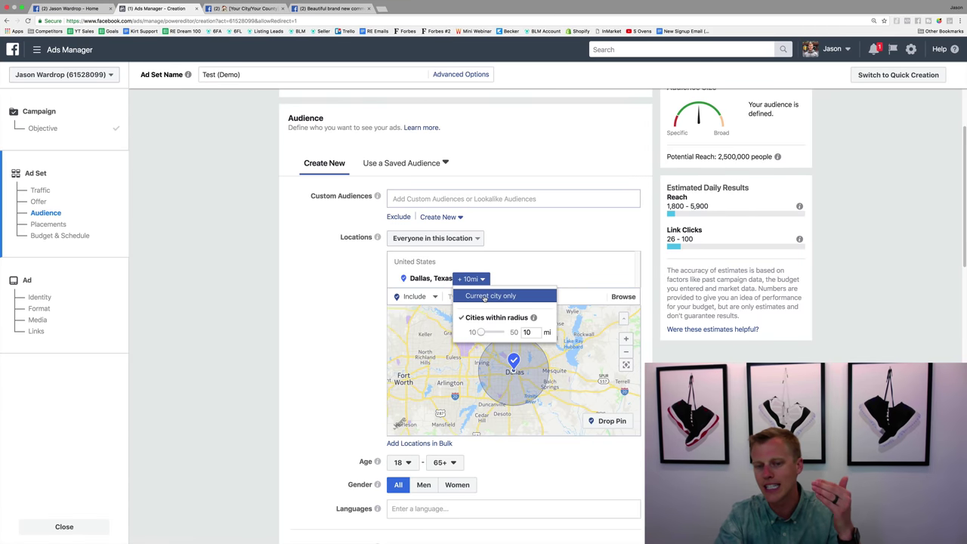
left_click(485, 297)
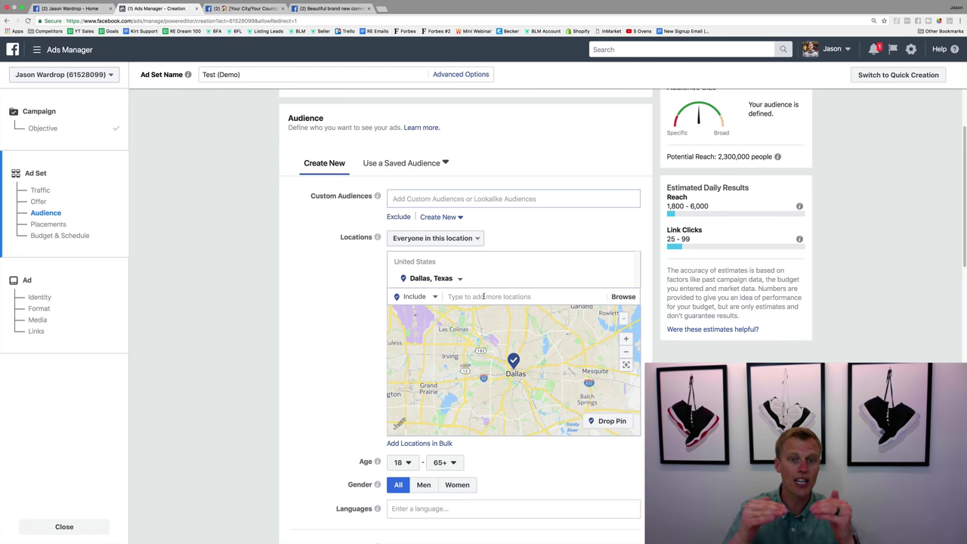
Limit the Dallas location targeting to people who live in this location.
left_click(458, 238)
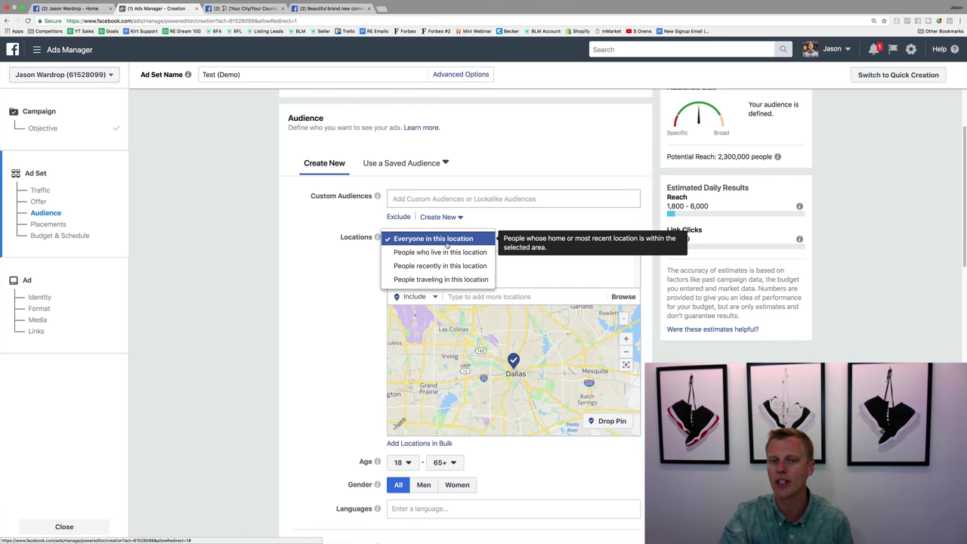
left_click(453, 241)
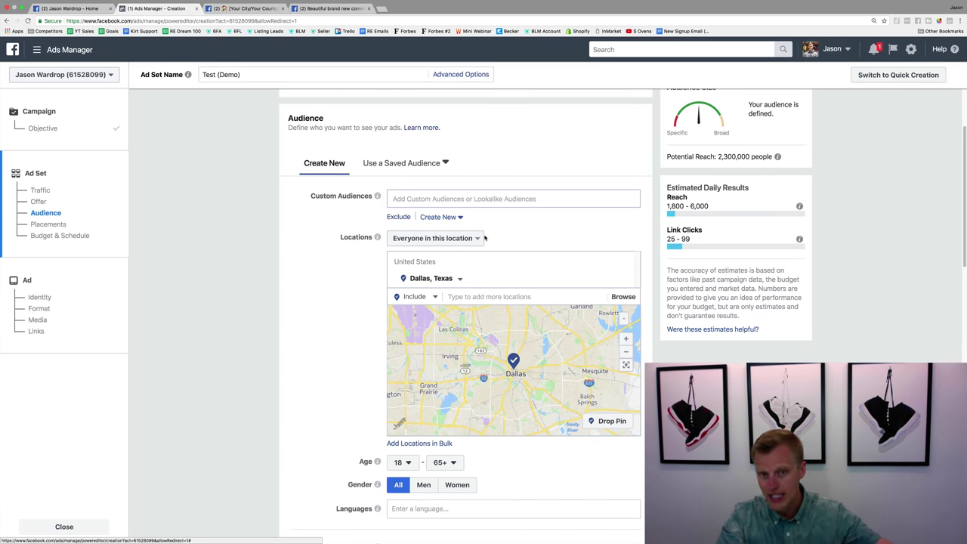
left_click(458, 239)
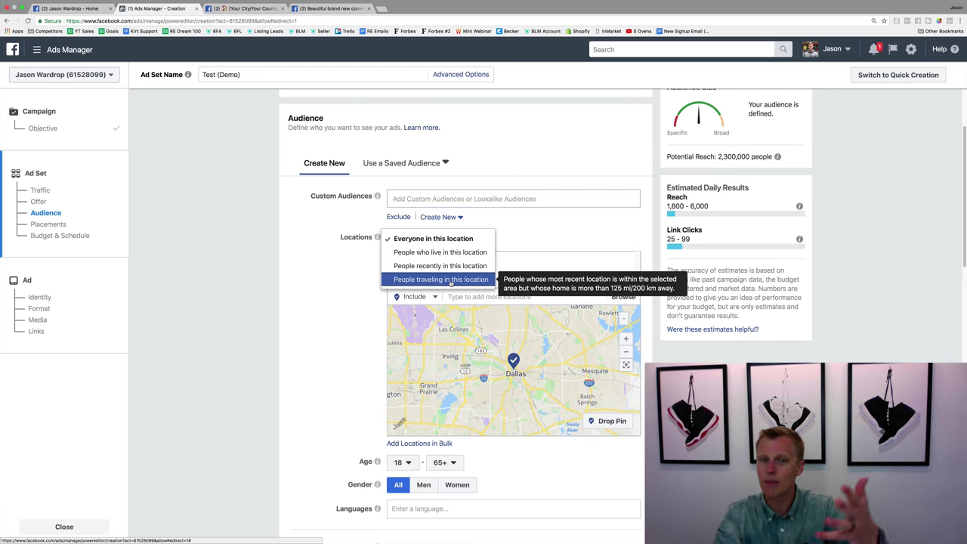
left_click(436, 254)
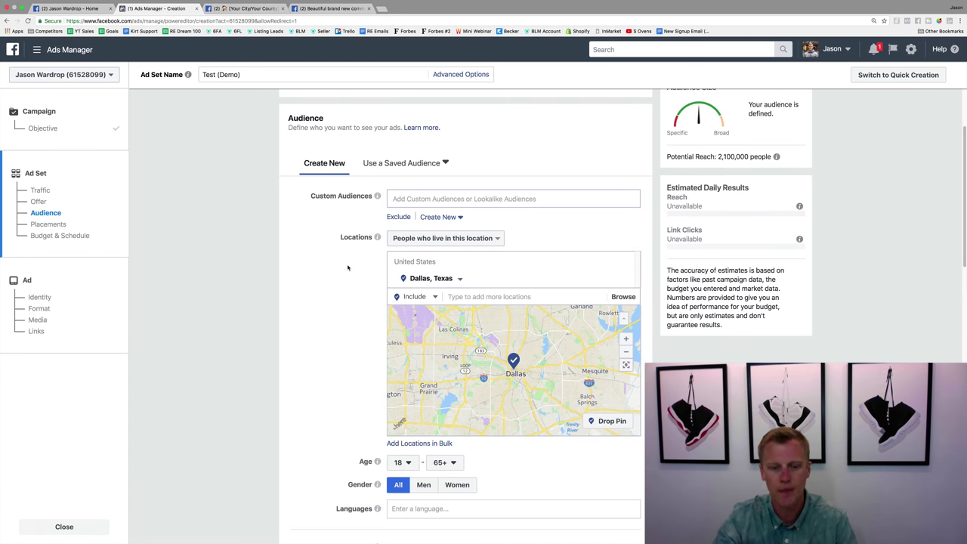
Set the audience's minimum age to 25.
scroll(328, 317, "down", 4)
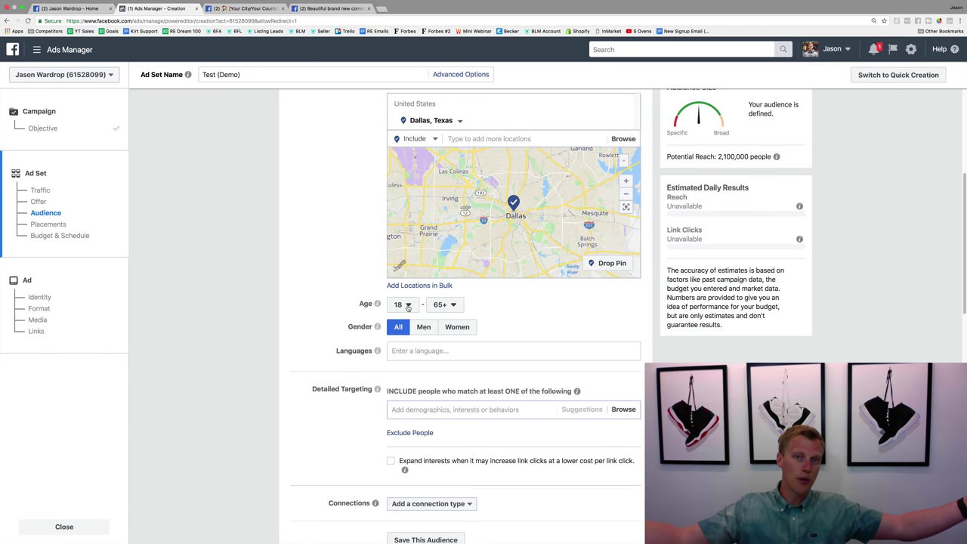
left_click(407, 305)
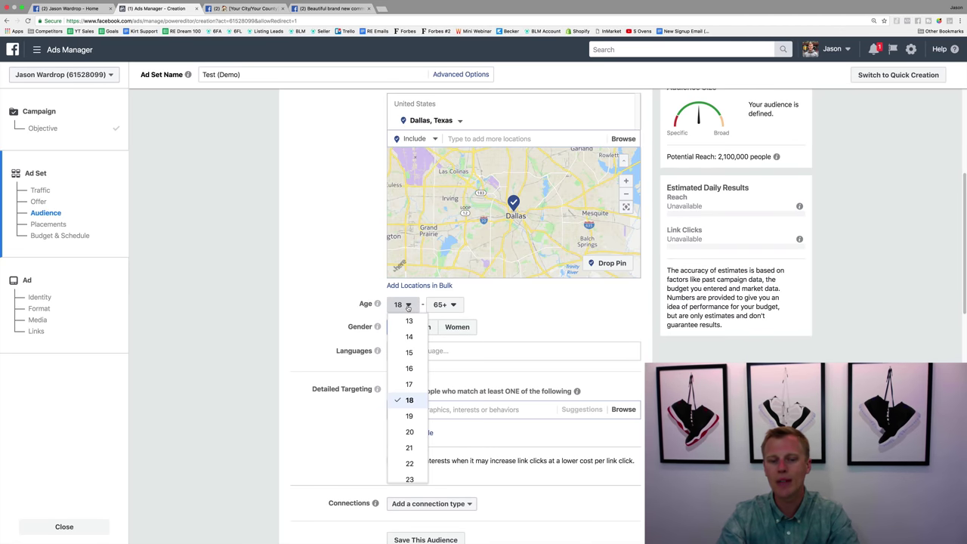
scroll(410, 453, "down", 2)
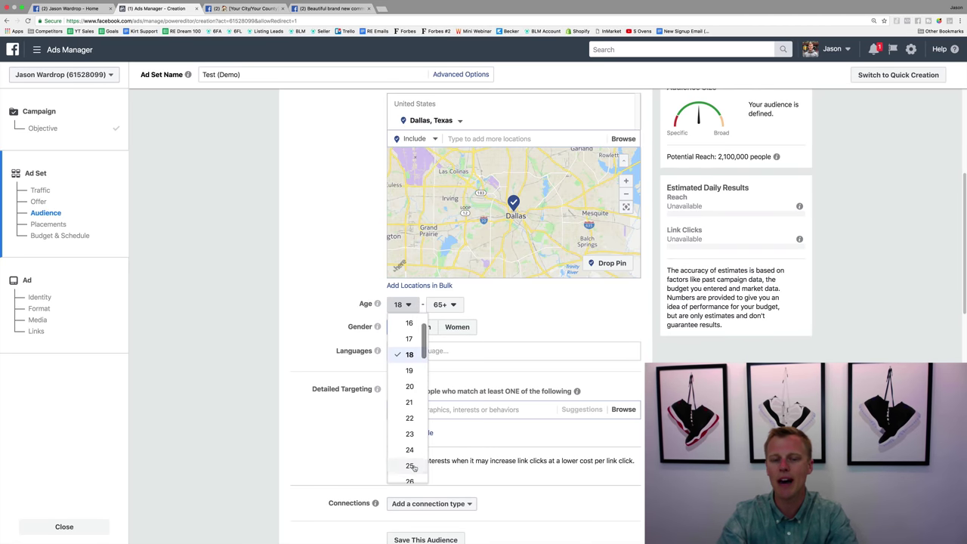
left_click(413, 466)
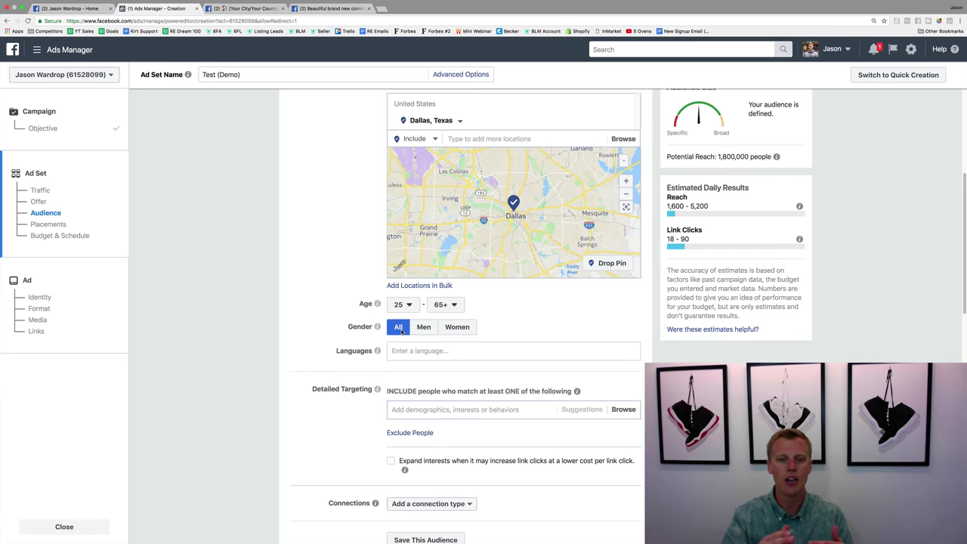
Try English (US) and Spanish as audience languages, check the potential reach, and clear the language restriction.
left_click(414, 351)
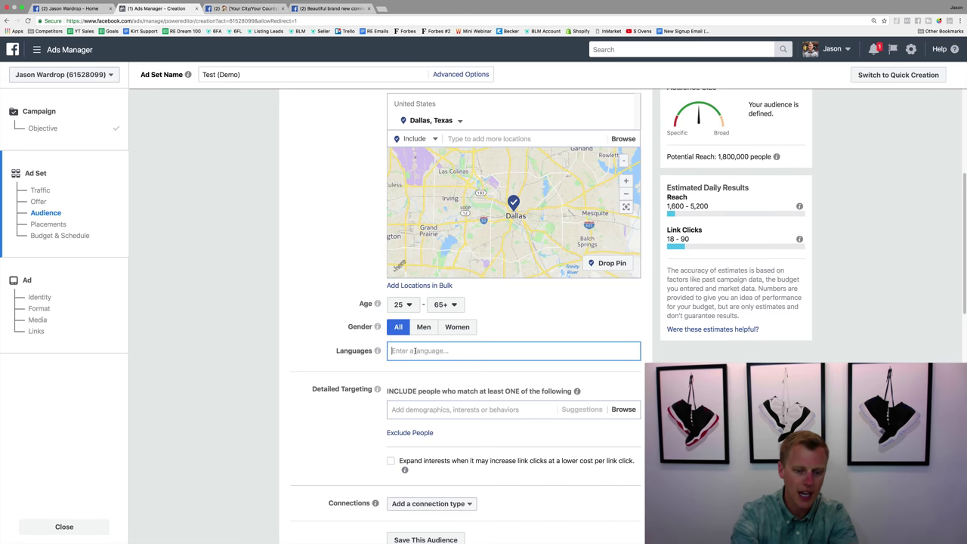
type("eng")
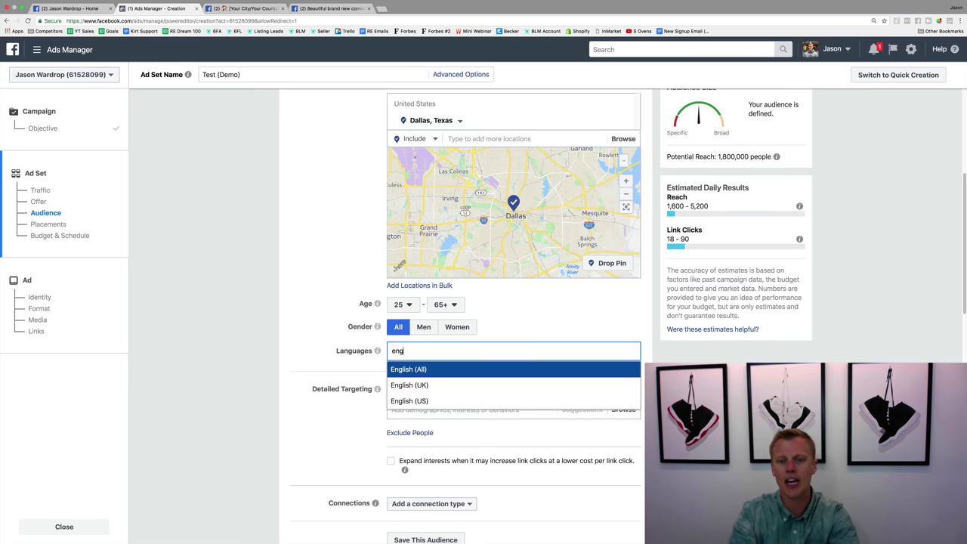
key("Down")
key("Down")
key("Return")
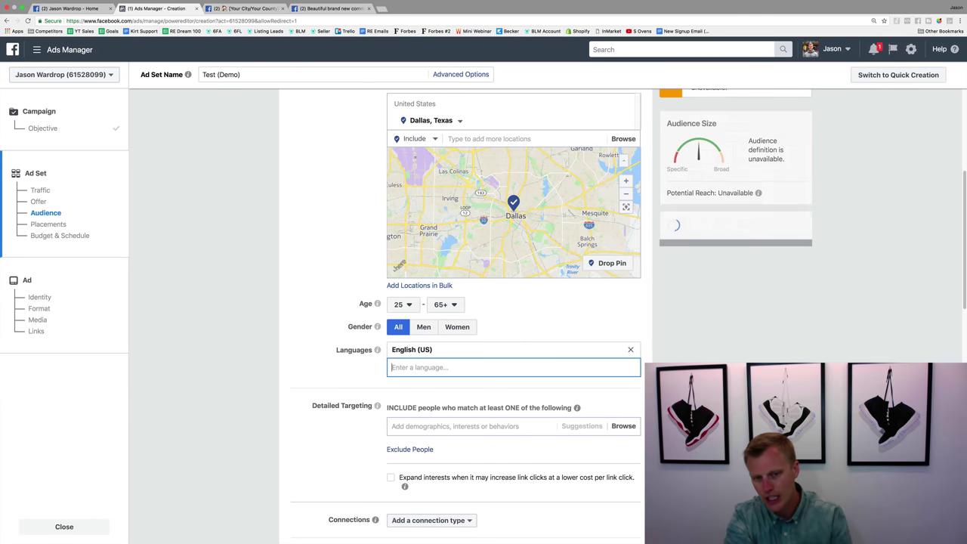
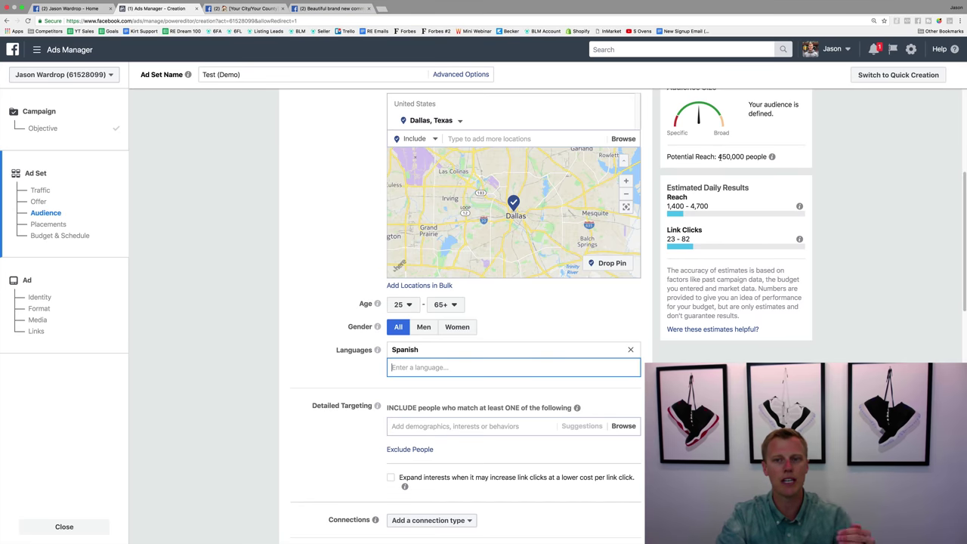
left_click_drag(718, 157, 732, 156)
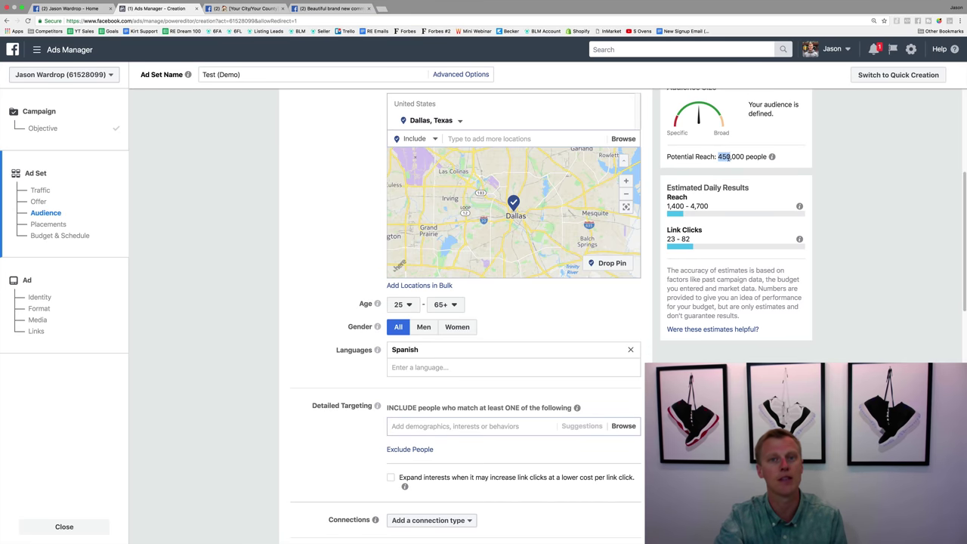
left_click(630, 349)
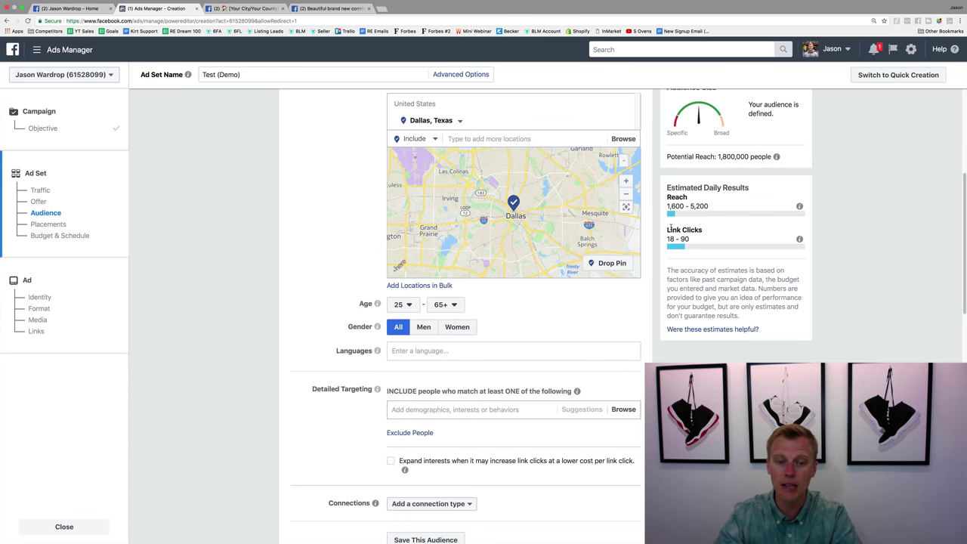
Try the Homeowners demographic in the detailed targeting, check its potential reach, and remove it again.
scroll(488, 327, "down", 3)
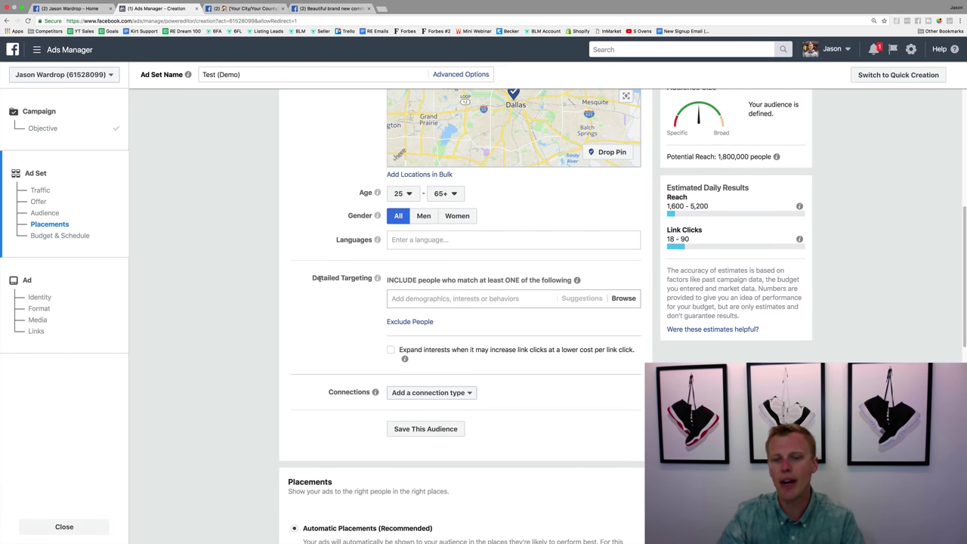
left_click(461, 299)
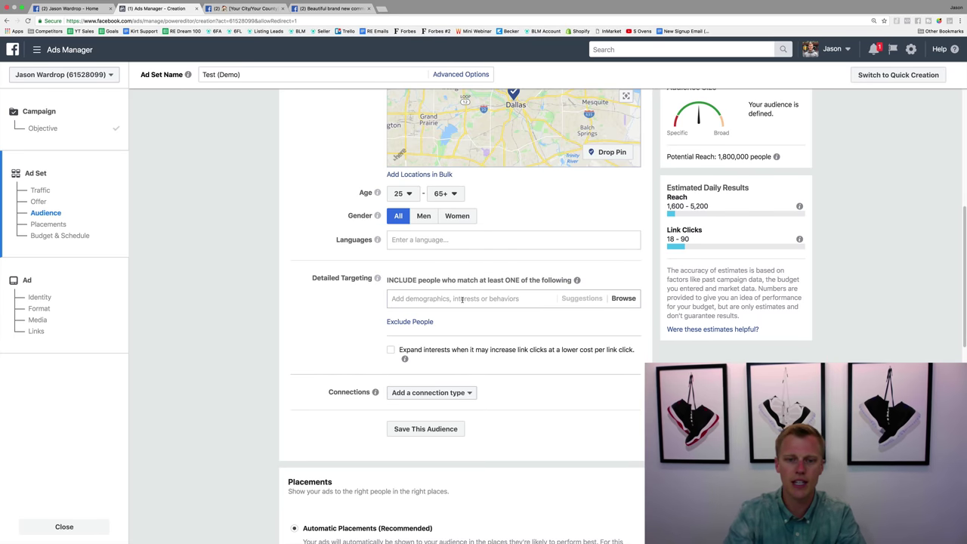
type("homeowners")
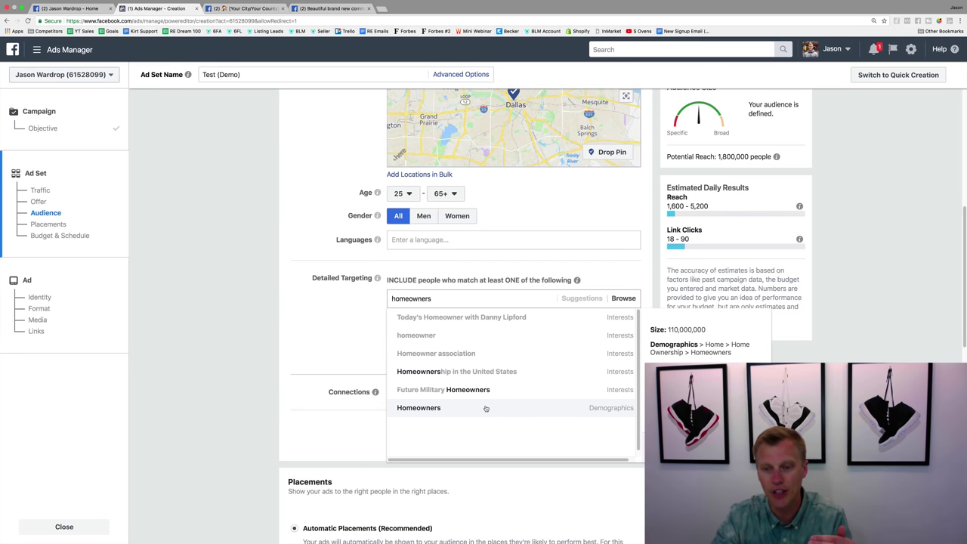
left_click(427, 409)
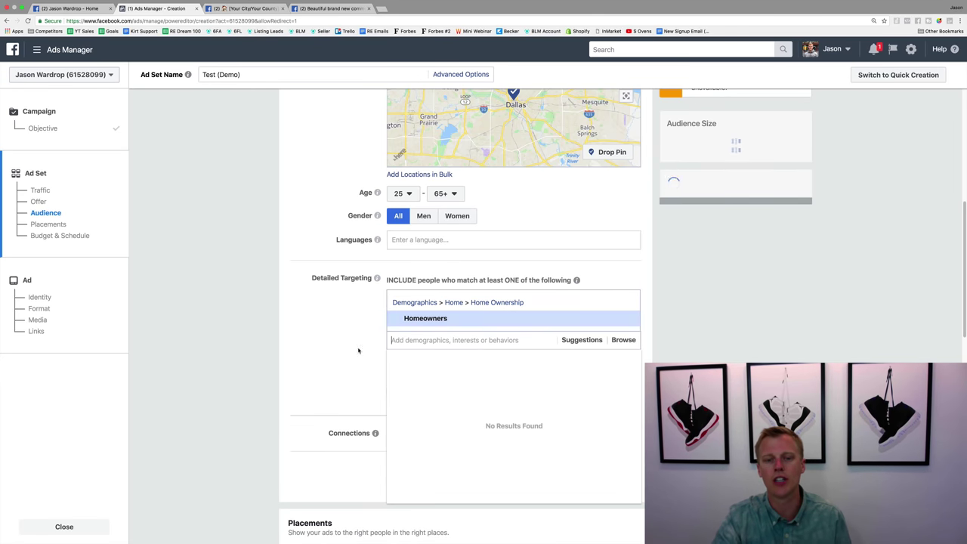
left_click(322, 268)
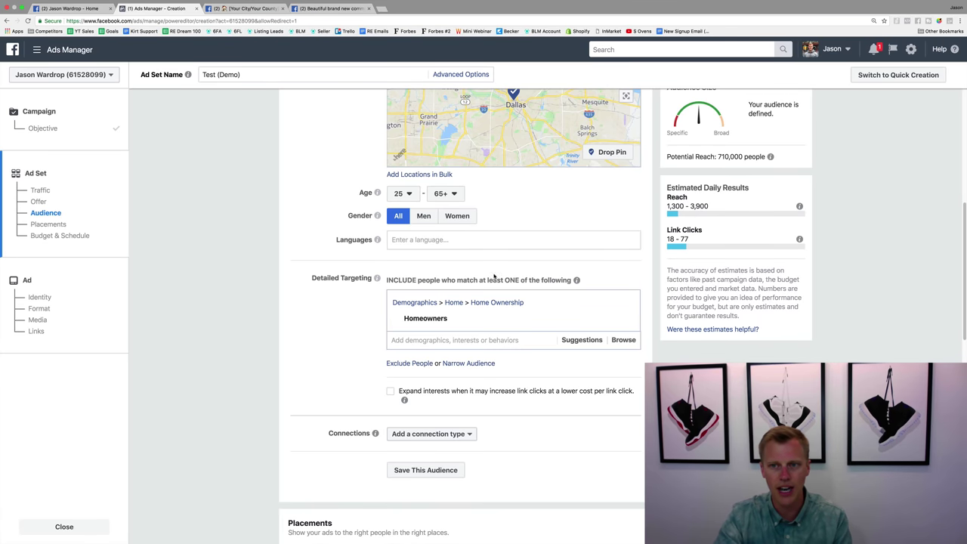
left_click_drag(716, 156, 757, 156)
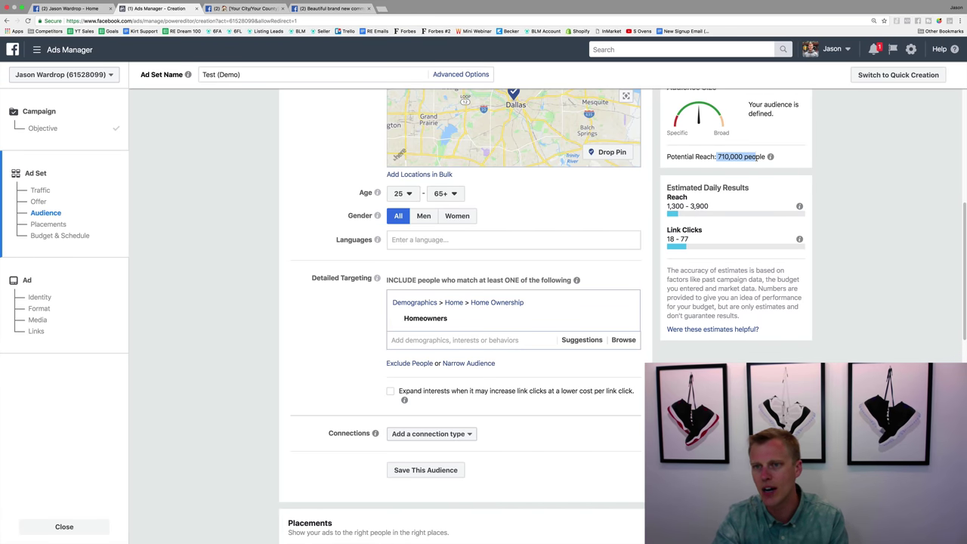
left_click(603, 215)
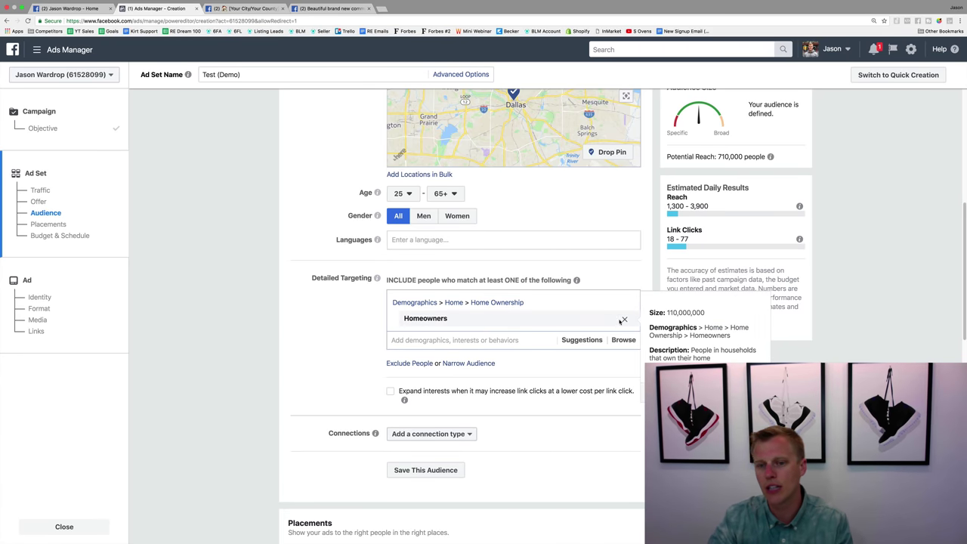
left_click(624, 322)
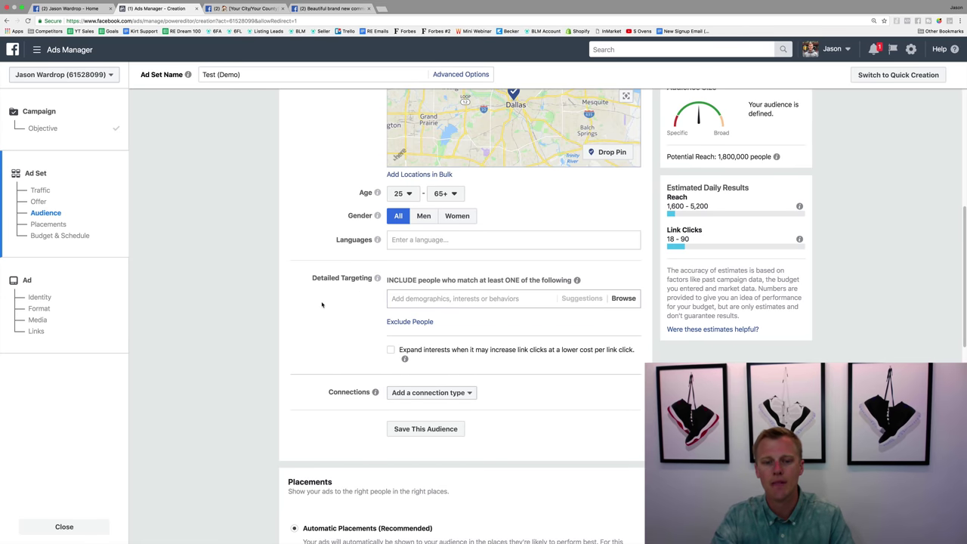
Switch the ad set's placements from automatic to manually edited placements.
scroll(321, 305, "down", 3)
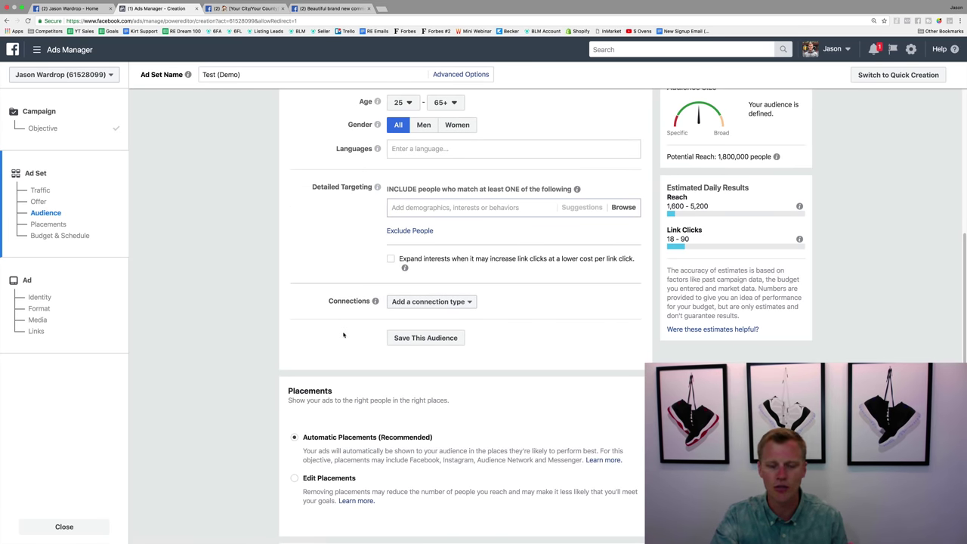
scroll(343, 334, "down", 2)
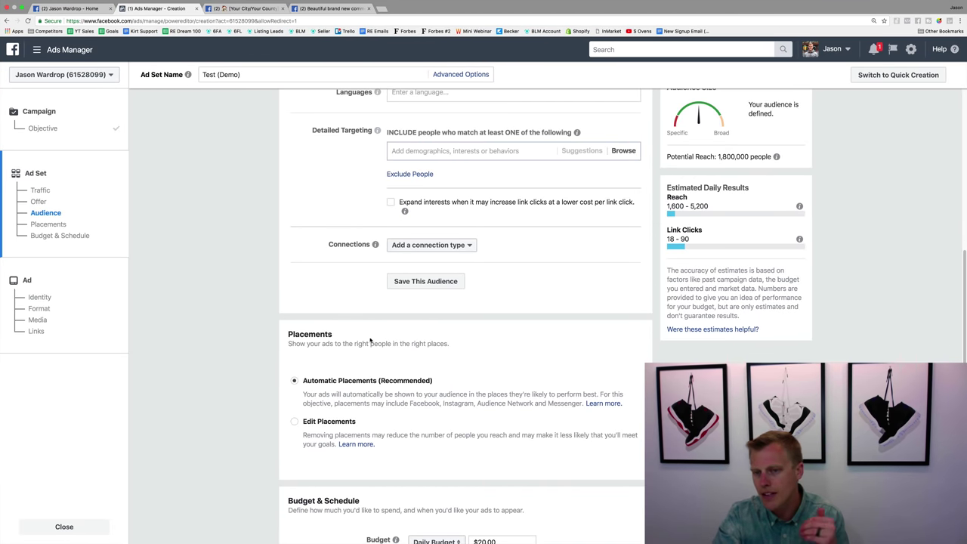
scroll(371, 341, "down", 2)
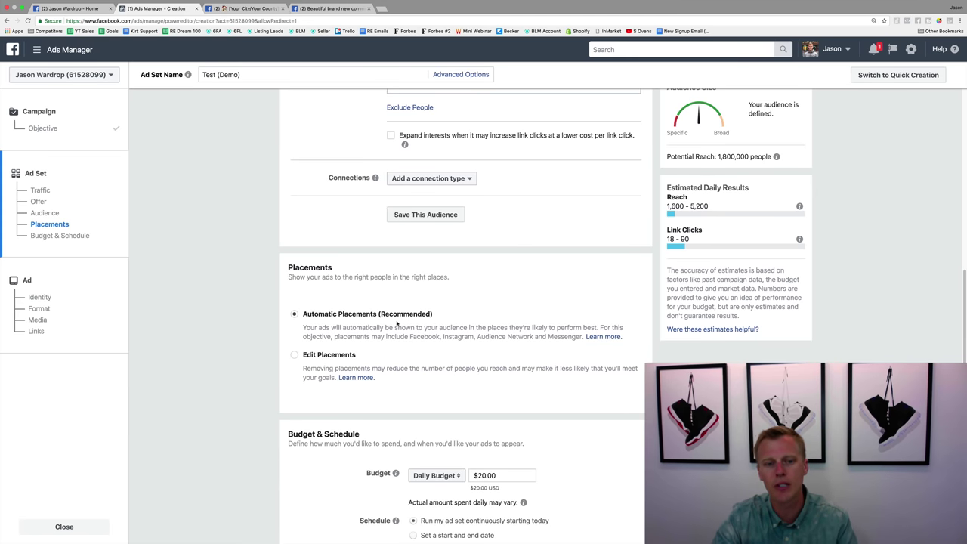
left_click(294, 357)
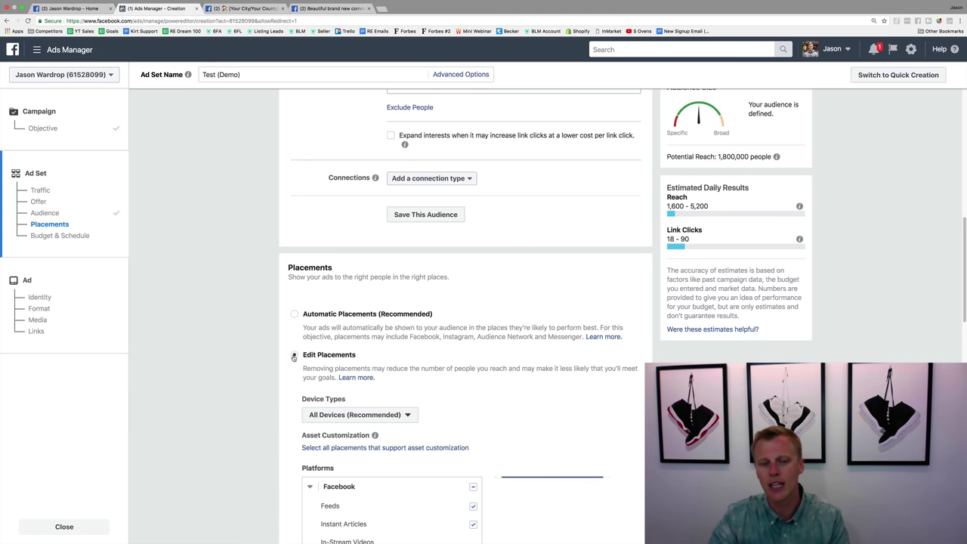
Examine the device type options for the placements, keeping All Devices (Recommended) selected.
scroll(280, 374, "down", 2)
scroll(271, 386, "down", 2)
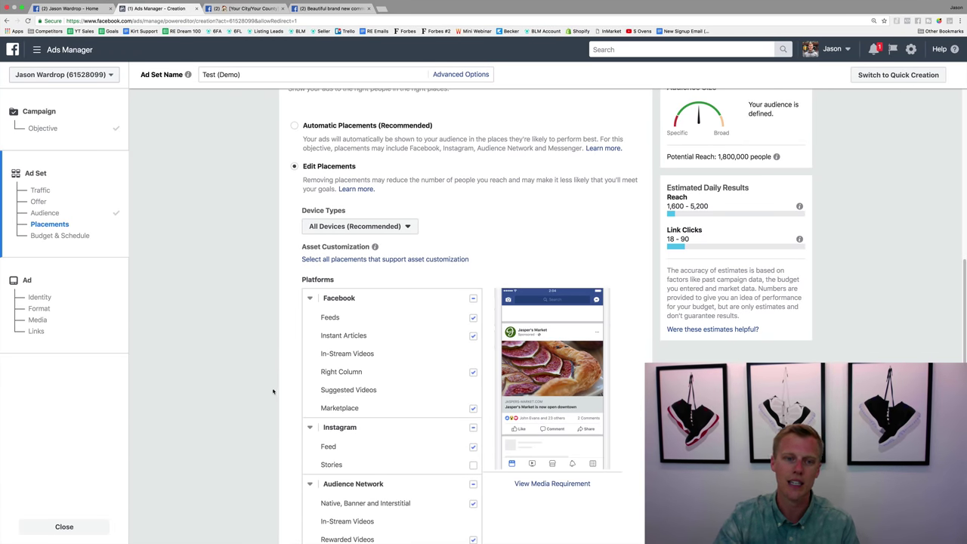
left_click_drag(302, 210, 346, 212)
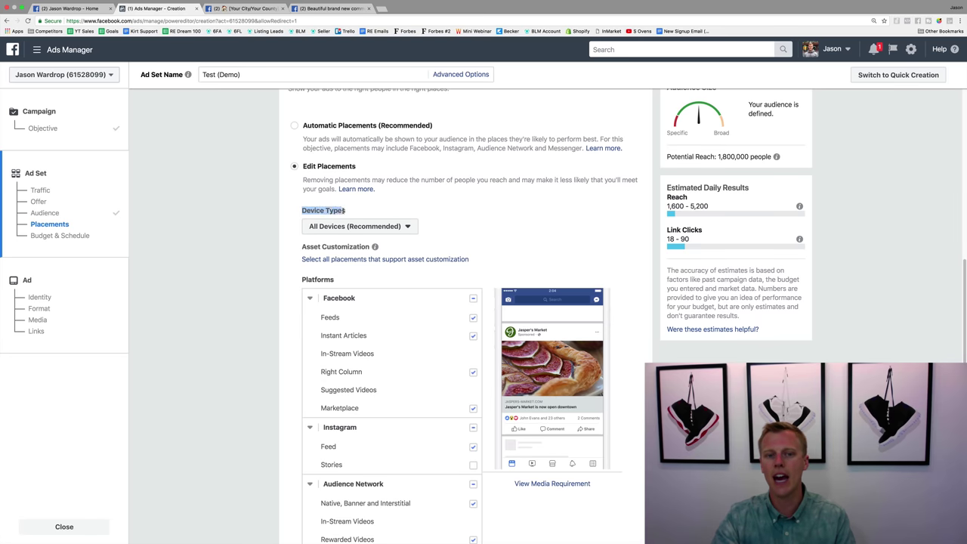
left_click(354, 215)
left_click(374, 227)
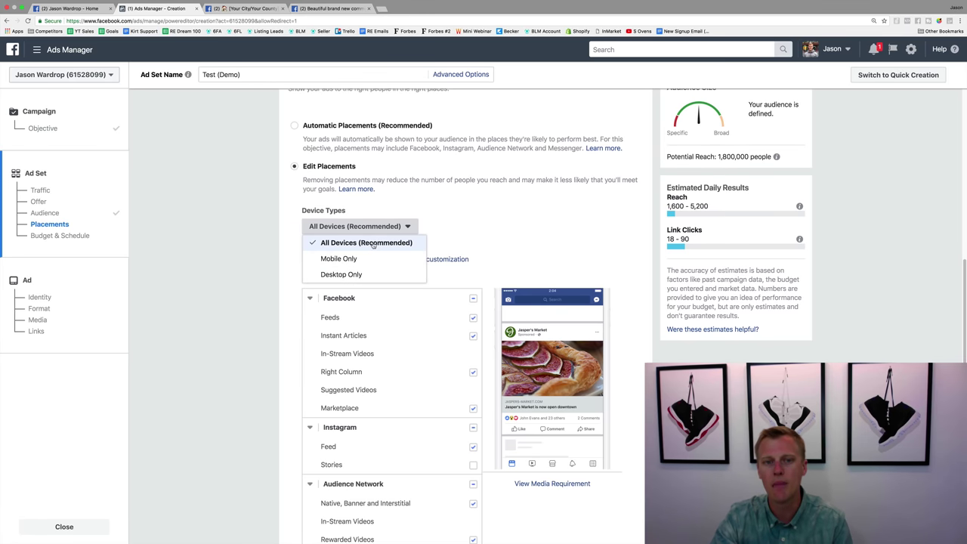
left_click(374, 243)
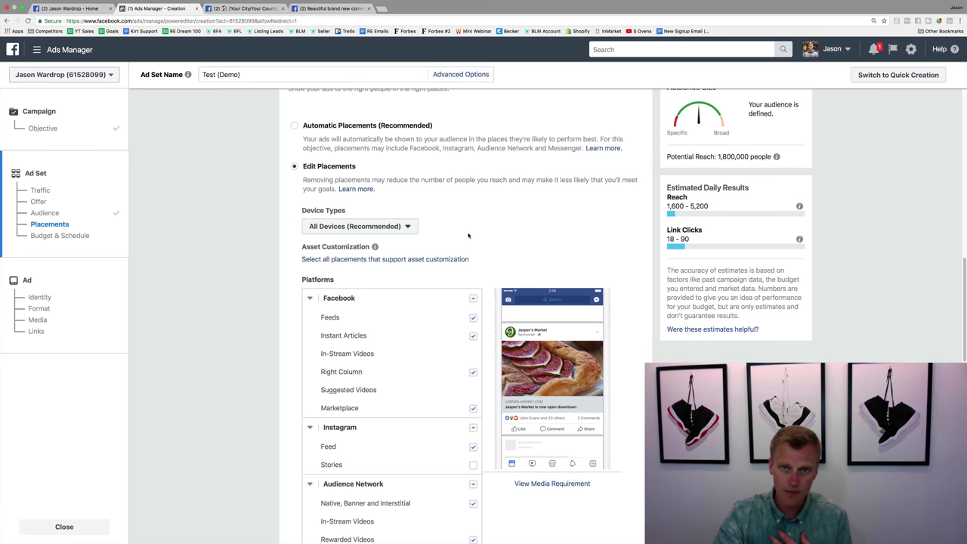
left_click(408, 228)
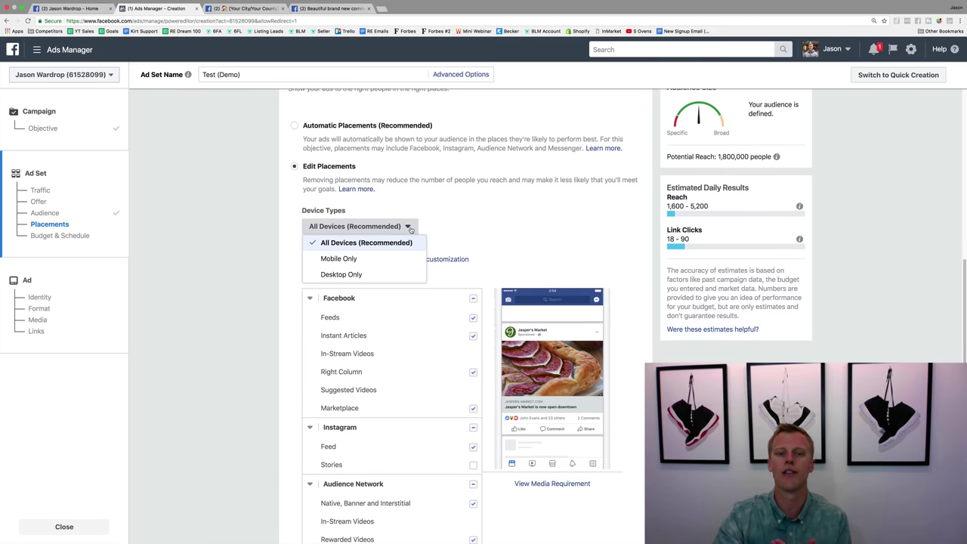
left_click(466, 225)
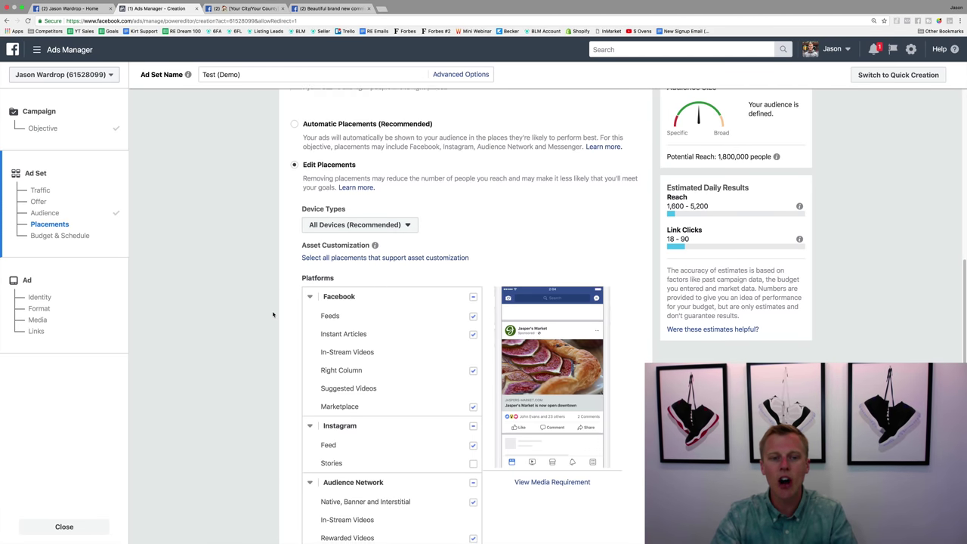
Limit the placements to Facebook Feeds and Instagram Feed by removing Instant Articles, Marketplace, Right Column, Audience Network and Messenger.
scroll(274, 314, "down", 2)
scroll(273, 314, "down", 1)
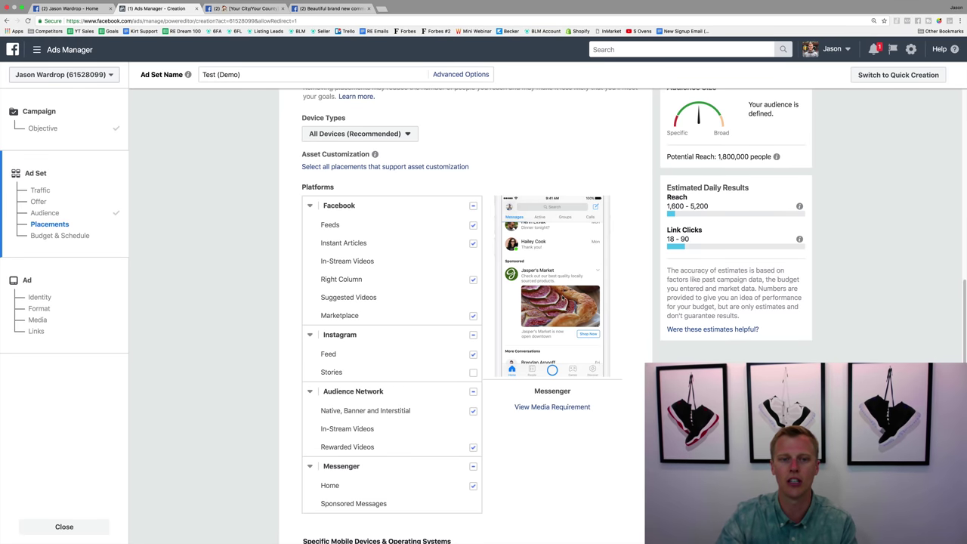
left_click(473, 244)
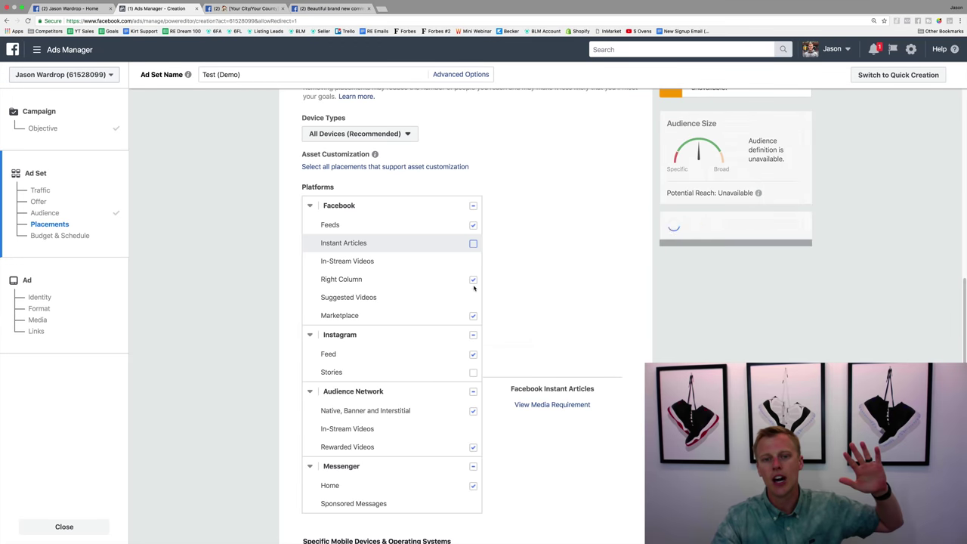
left_click(473, 315)
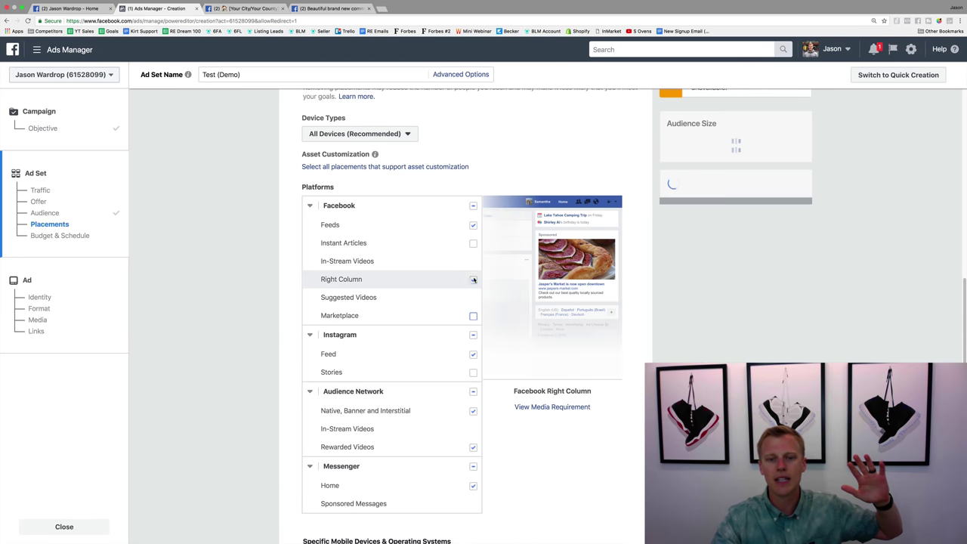
left_click(473, 280)
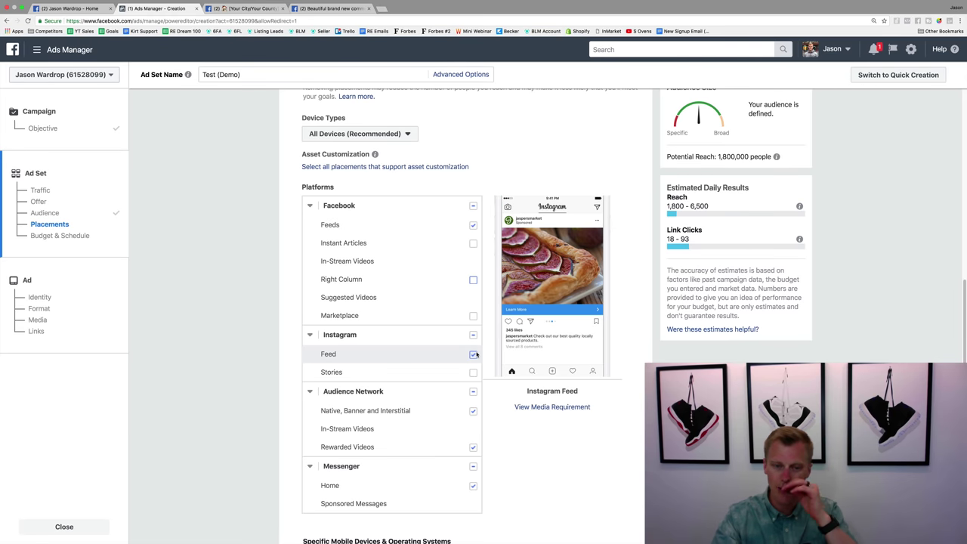
left_click(473, 391)
left_click(473, 466)
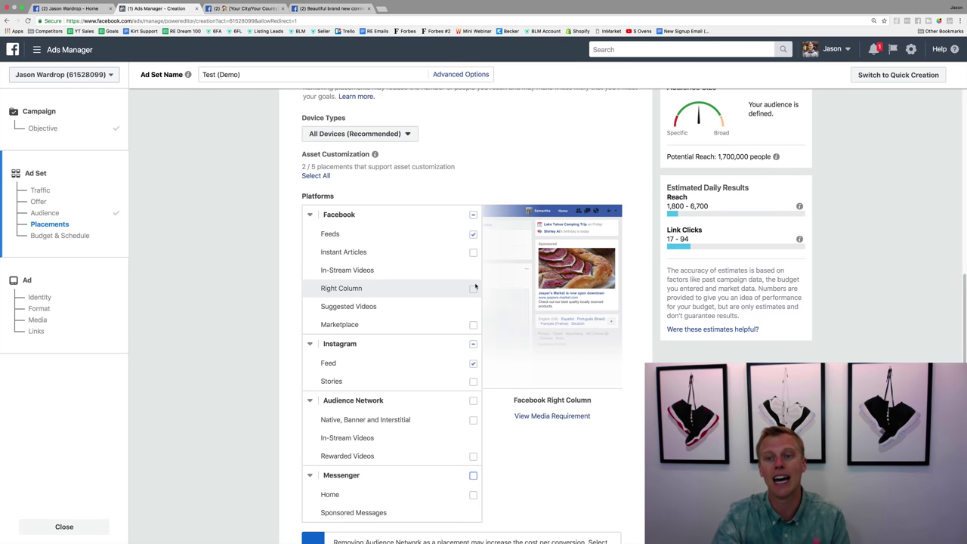
Try the Lifetime Budget type in the ad set's budget and schedule settings, and switch back to Daily Budget.
scroll(474, 287, "down", 10)
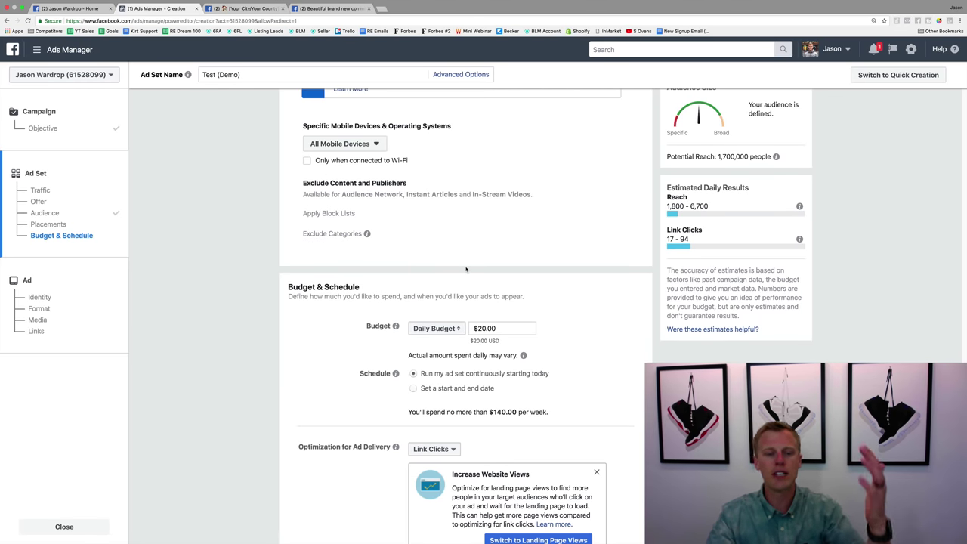
scroll(325, 272, "down", 2)
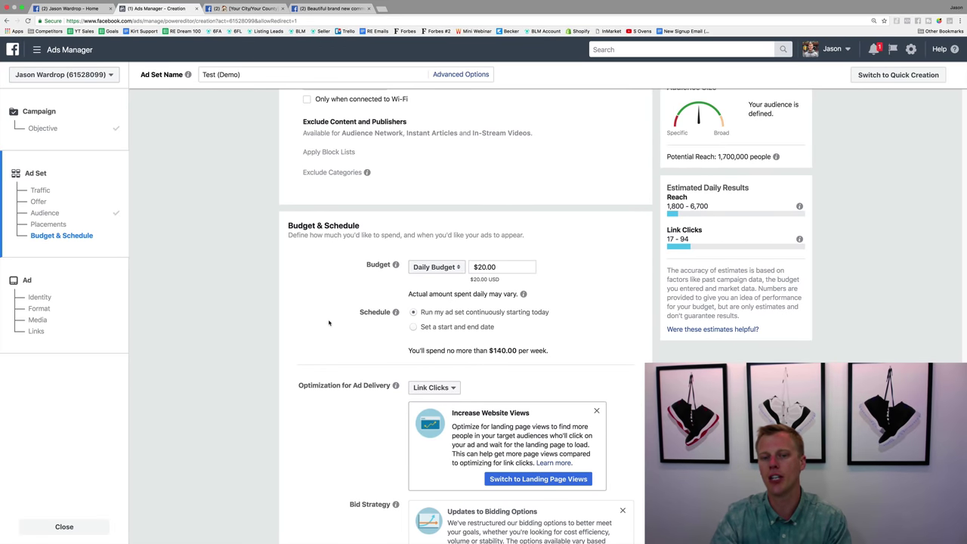
left_click(440, 268)
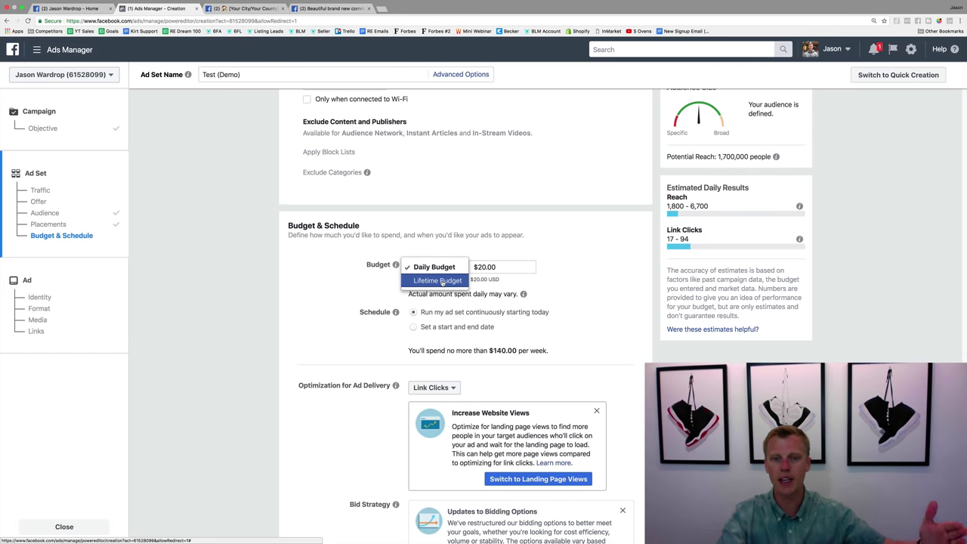
left_click(438, 281)
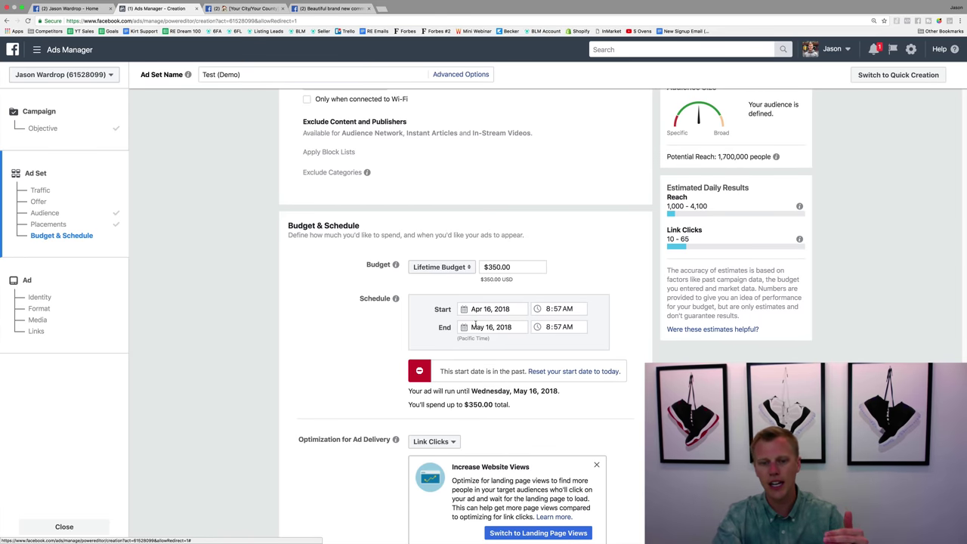
left_click(442, 267)
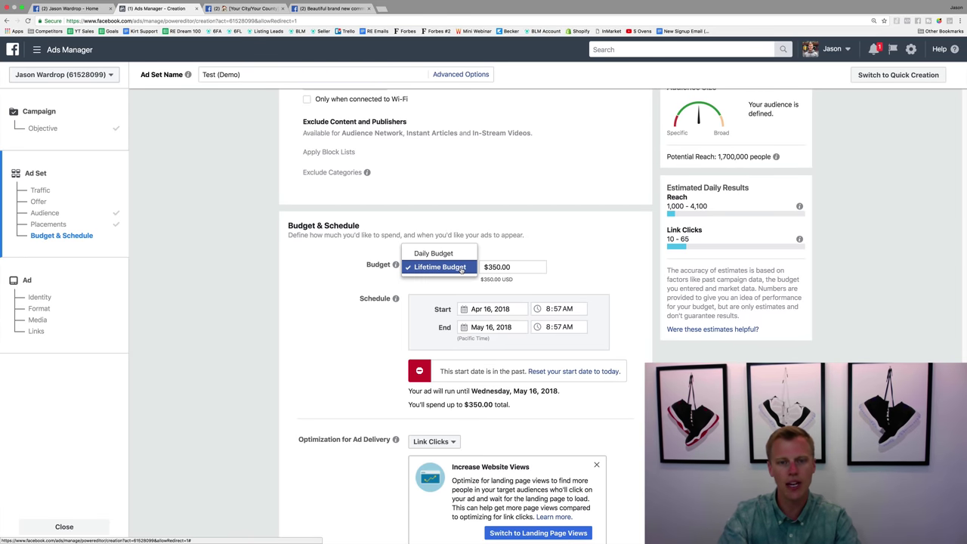
left_click(454, 251)
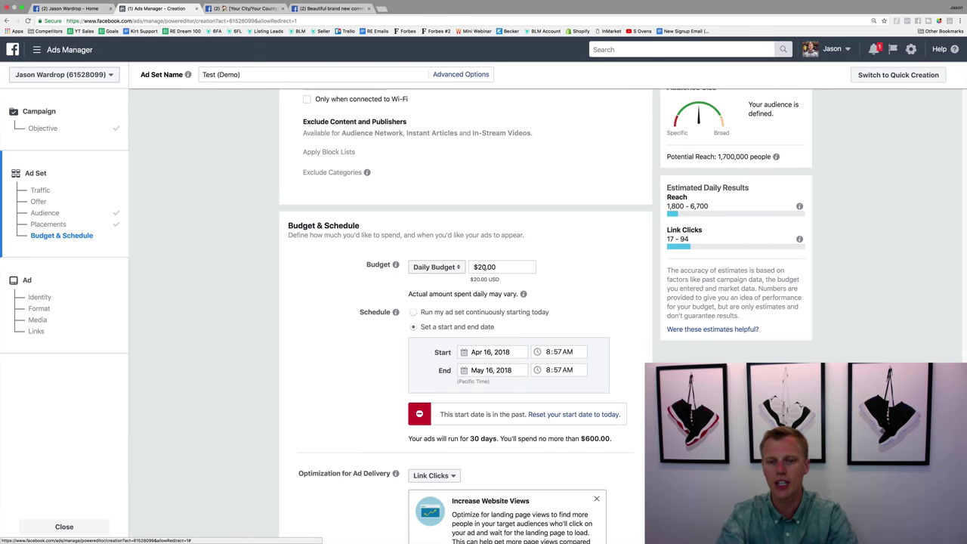
Set the ad set's daily budget to $10.00 and continue to the ad setup, keeping the Link Clicks optimization.
double_click(481, 266)
type("10")
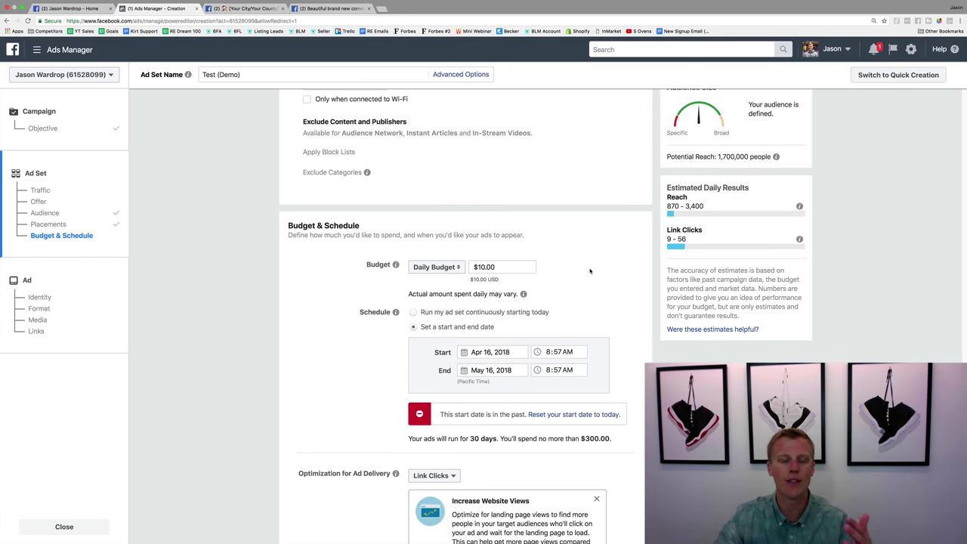
scroll(592, 275, "down", 3)
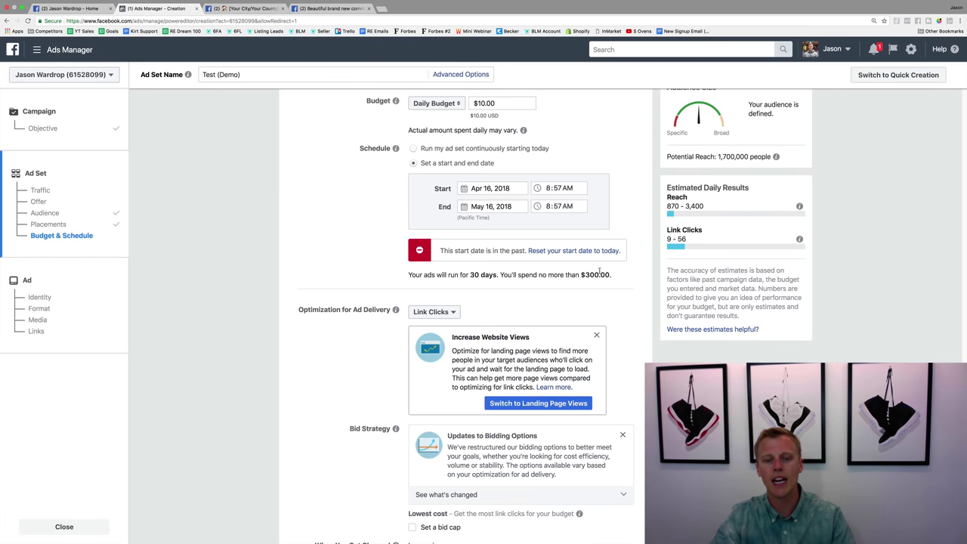
scroll(604, 264, "down", 1)
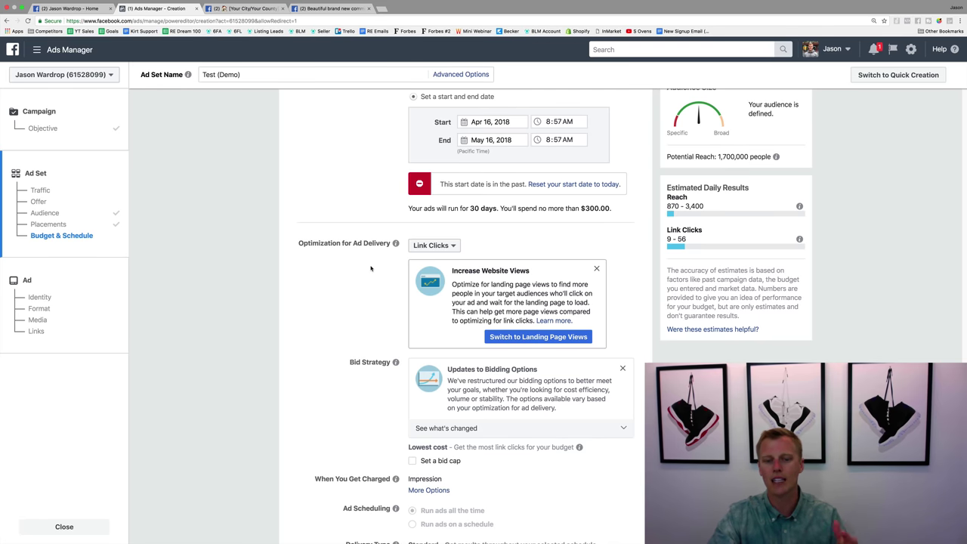
scroll(370, 268, "down", 1)
scroll(371, 268, "down", 2)
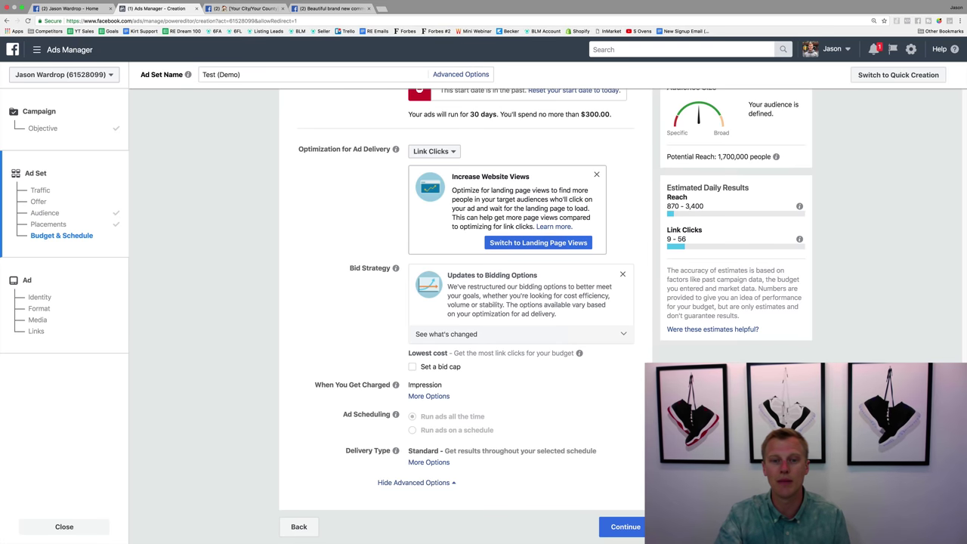
left_click(623, 529)
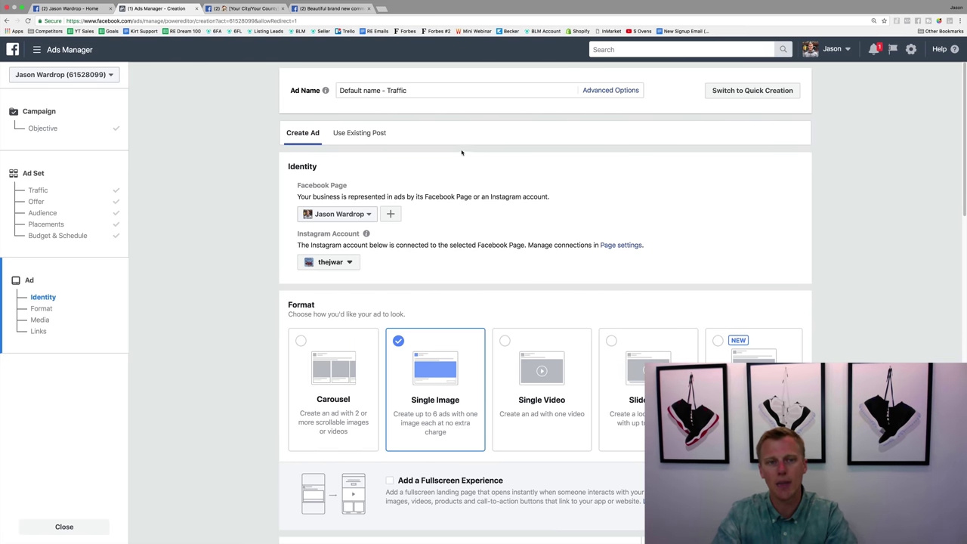
Examine the homeowners example post and its linked landing page, including the e-mail form behind the Get The Tips! offer.
left_click(251, 9)
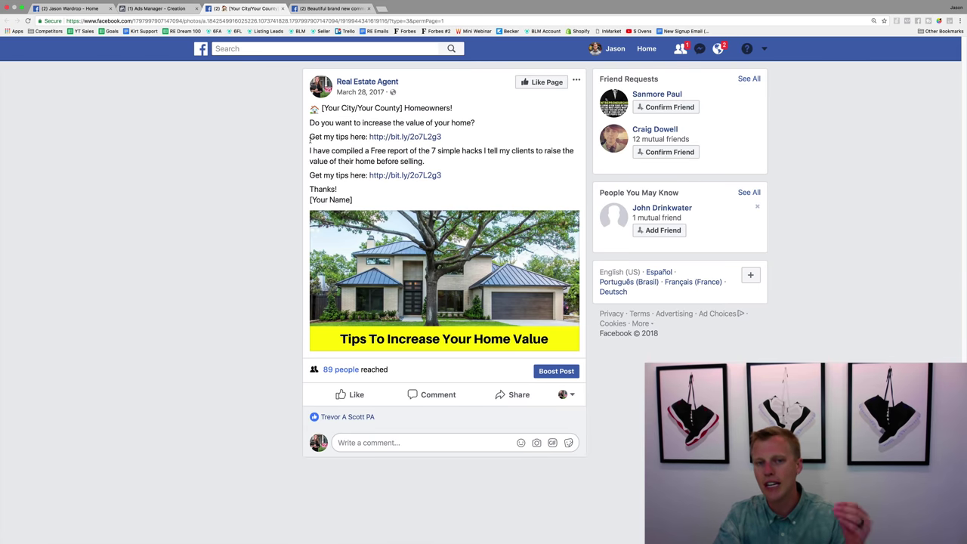
left_click(392, 136)
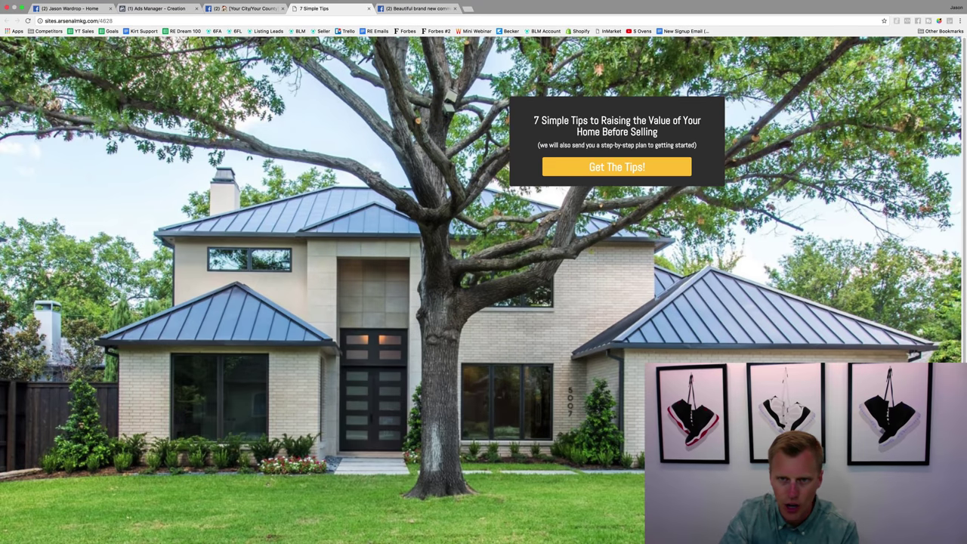
left_click(624, 173)
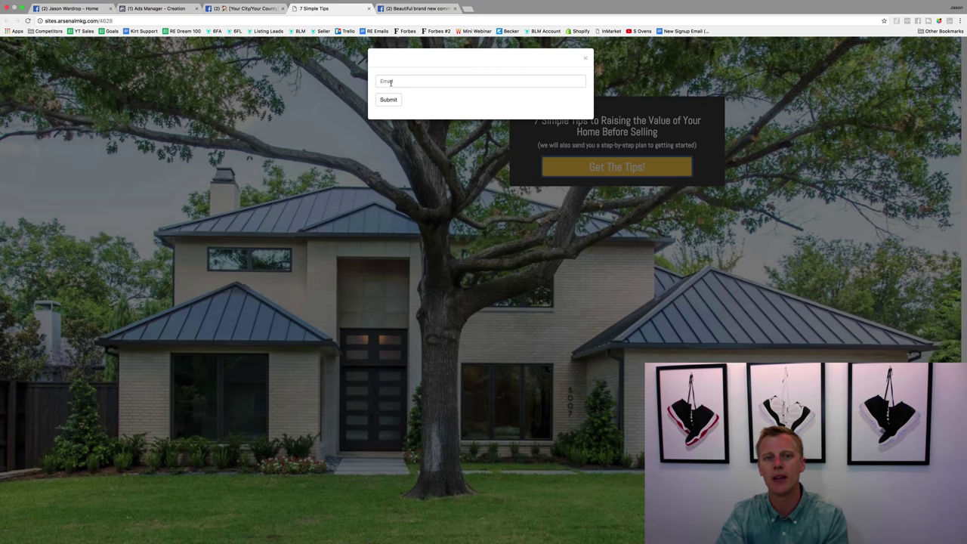
left_click(586, 58)
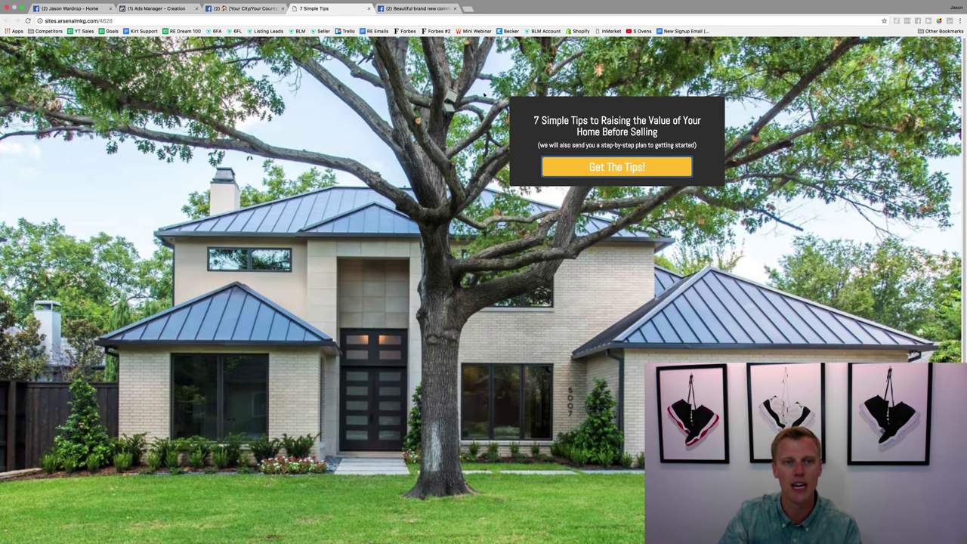
Review the ad copy of the homeowners tips post and the full description of the brand new community video post.
left_click(251, 10)
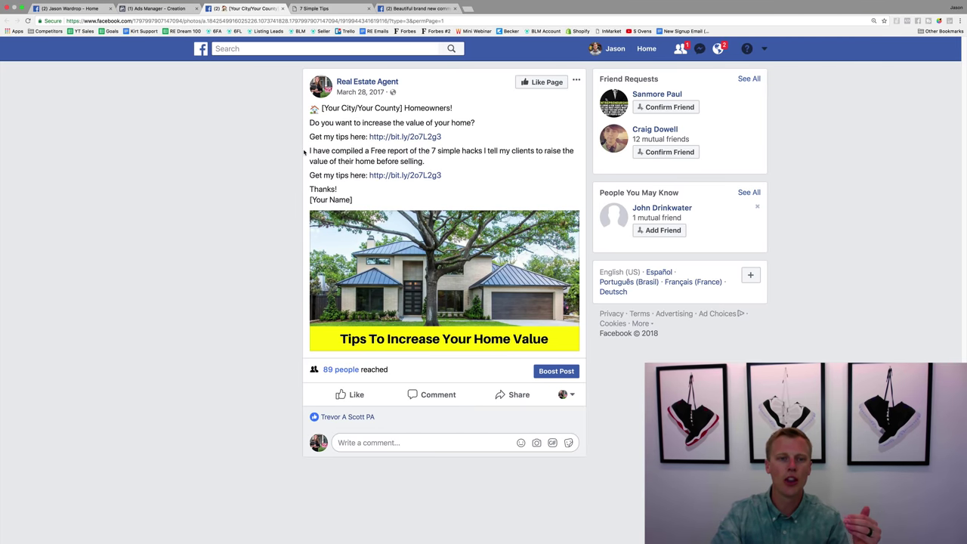
left_click_drag(311, 150, 431, 162)
left_click(431, 164)
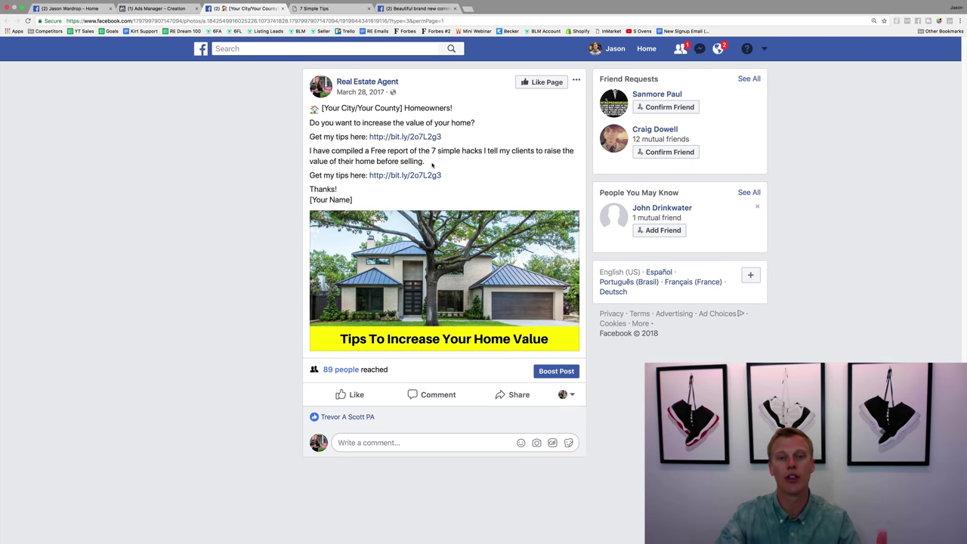
left_click(404, 8)
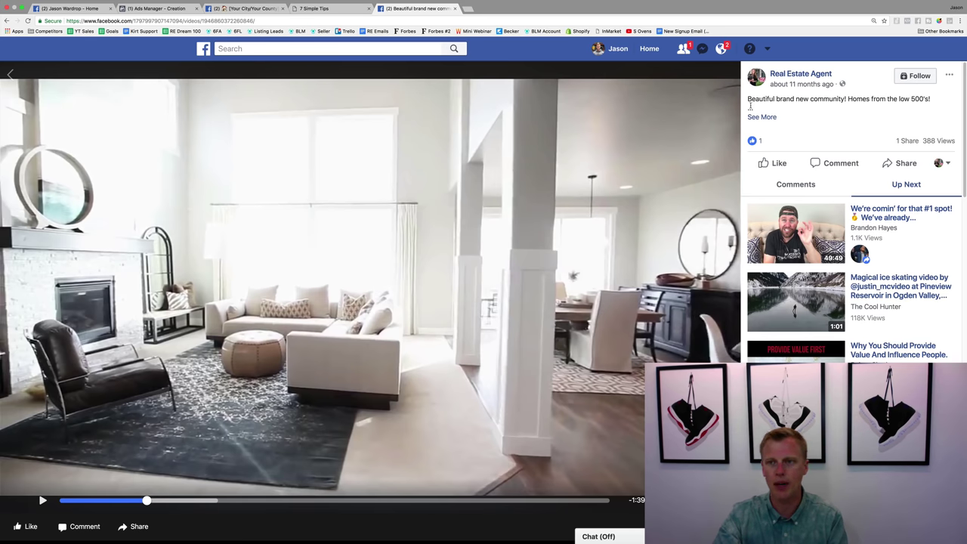
left_click(761, 117)
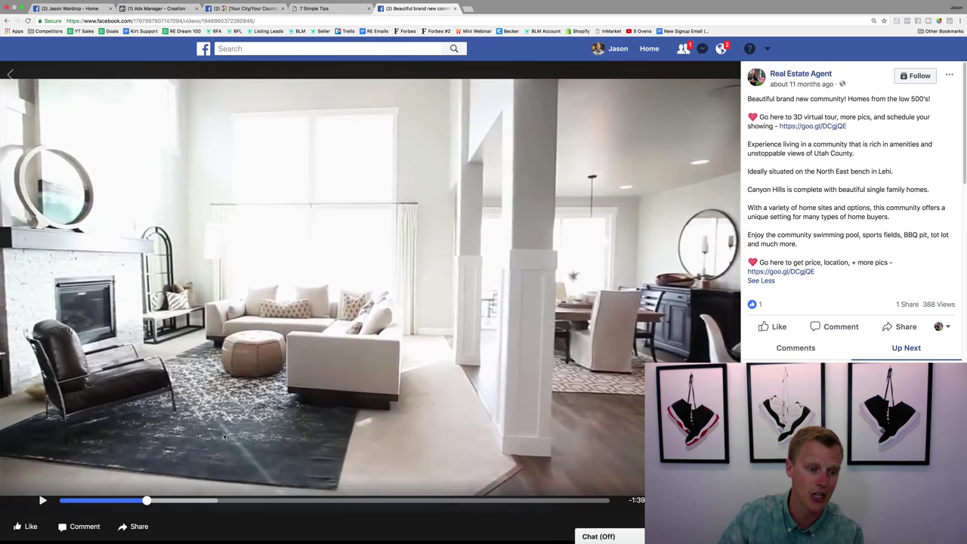
Return to Ads Manager and set the ad to use an existing post, keeping the current Facebook Page and Instagram account.
key("super+2")
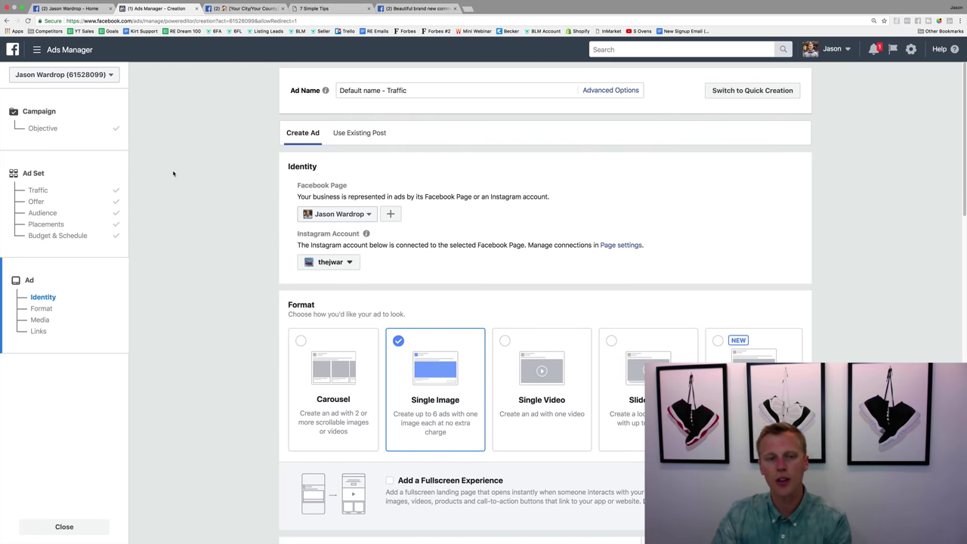
left_click(358, 133)
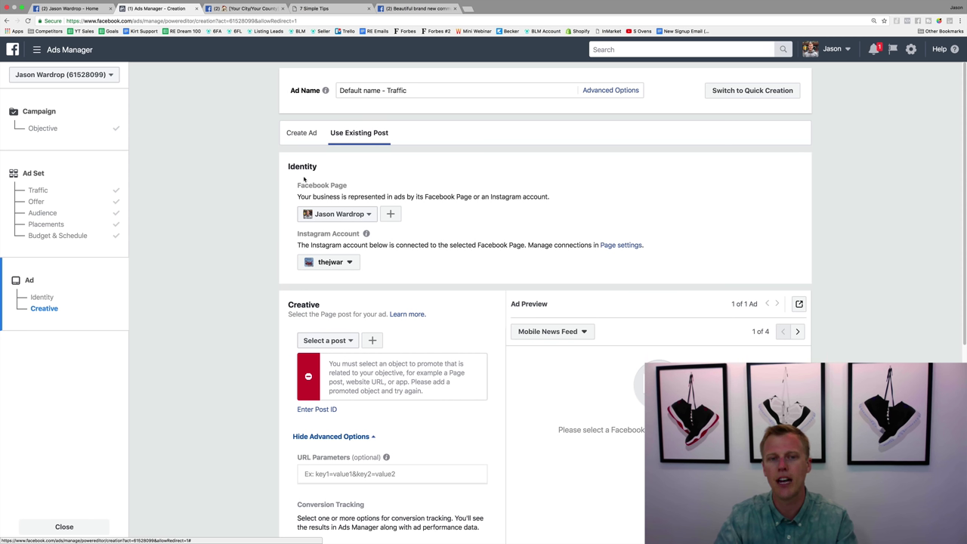
left_click(365, 216)
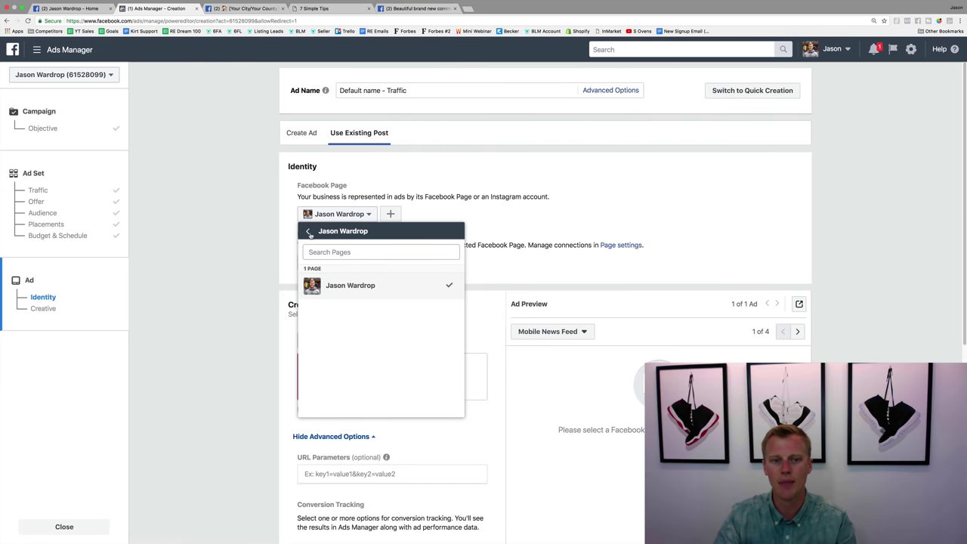
left_click(308, 232)
scroll(386, 349, "down", 5)
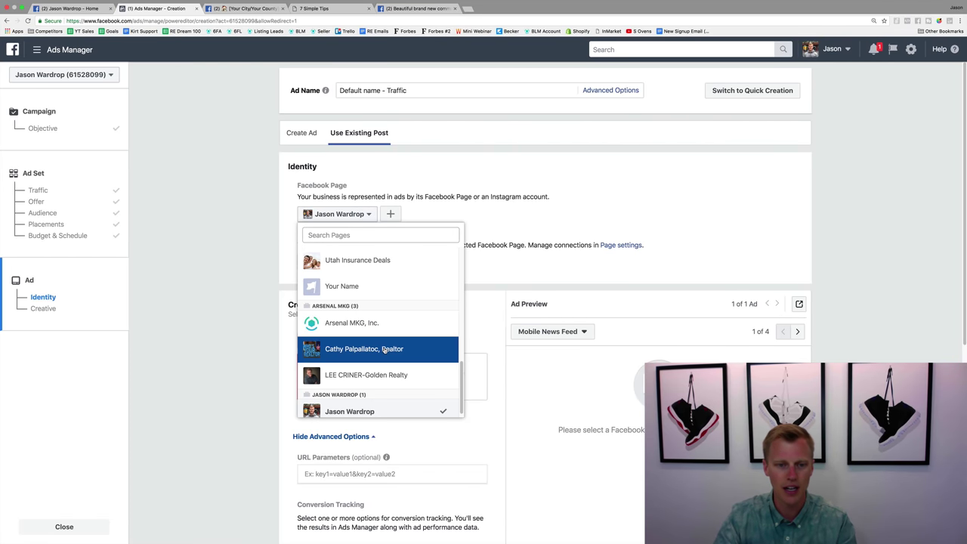
left_click(392, 404)
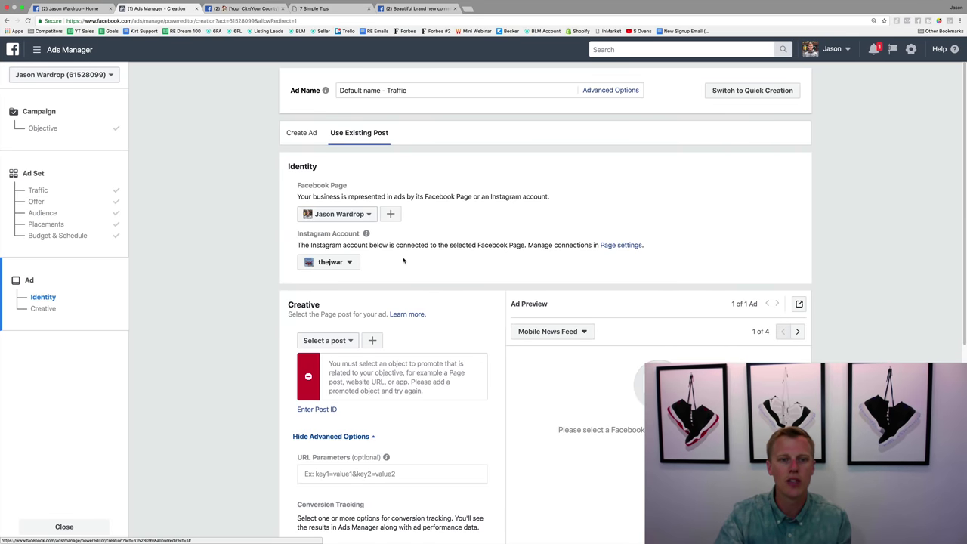
left_click(348, 263)
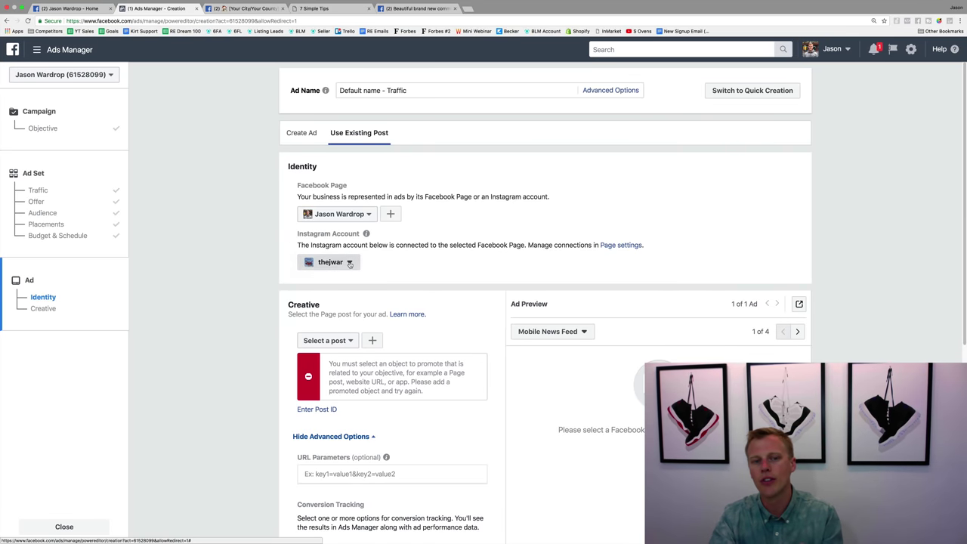
left_click(437, 245)
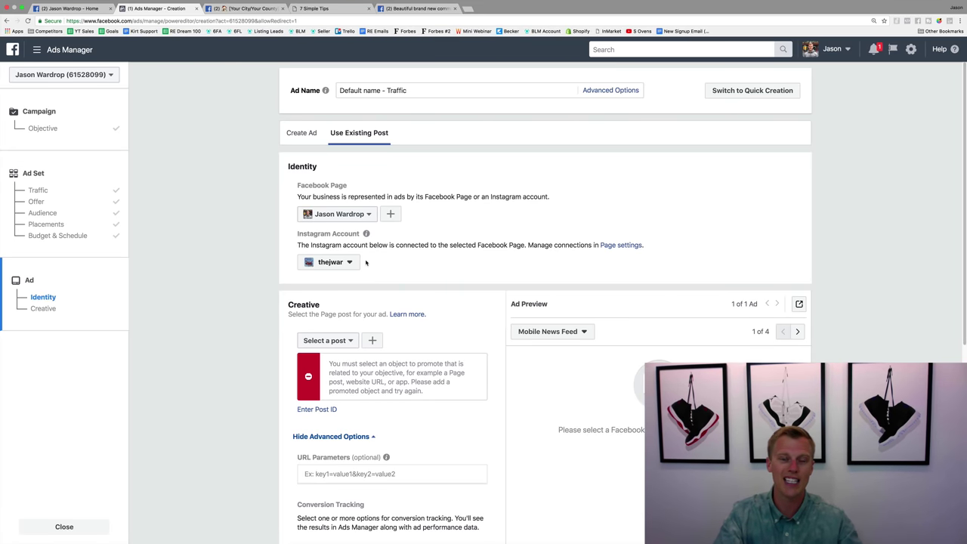
Choose the existing post about trouble scaling Facebook ads campaigns as the ad creative and check its preview.
scroll(383, 268, "down", 3)
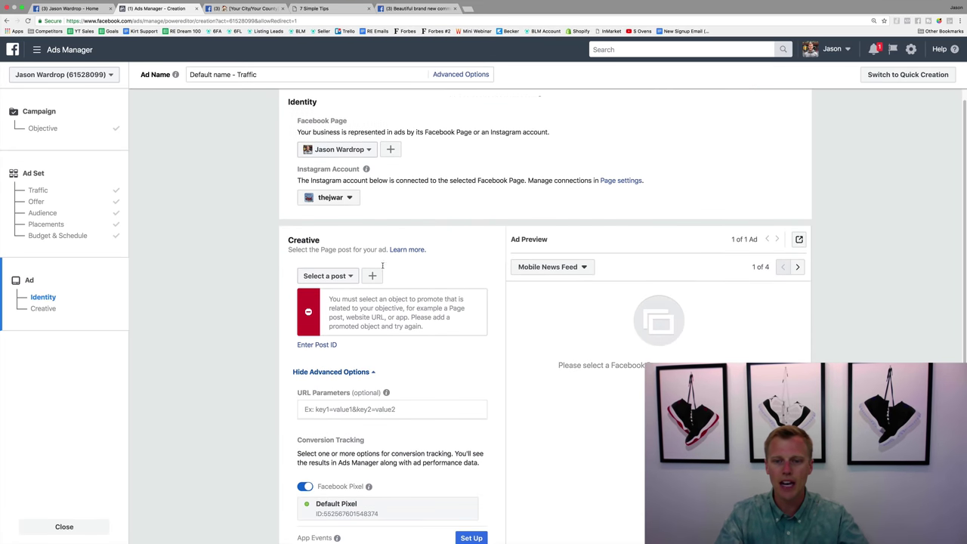
left_click(349, 243)
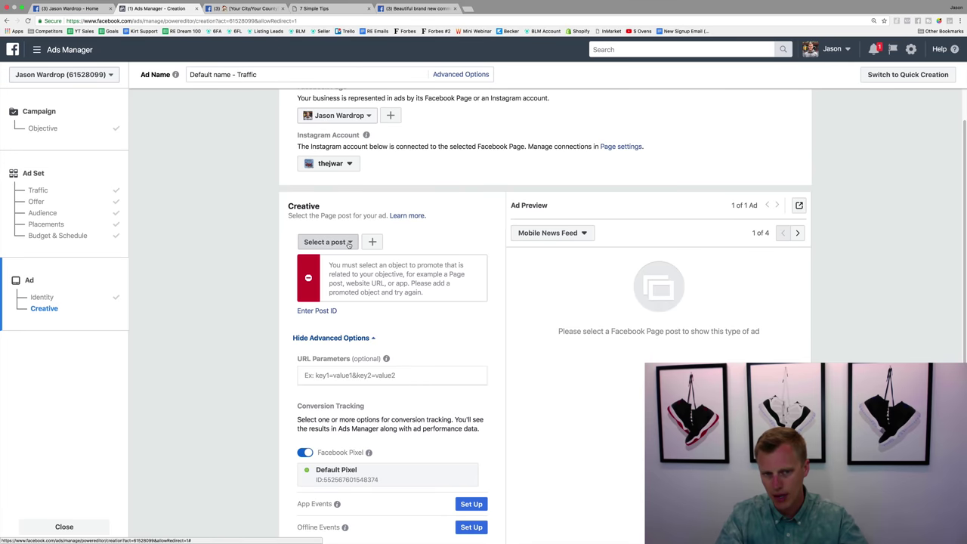
scroll(432, 318, "down", 10)
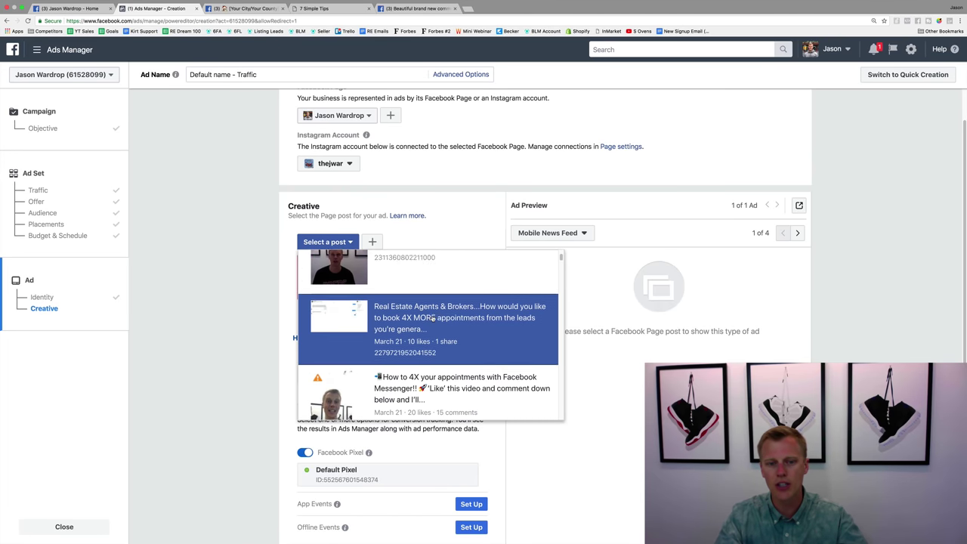
scroll(432, 318, "down", 4)
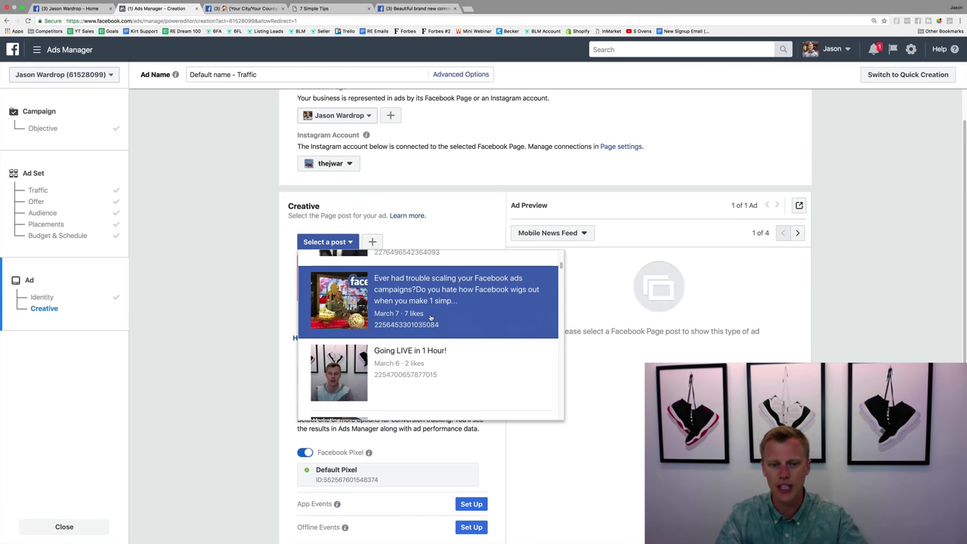
scroll(432, 318, "up", 2)
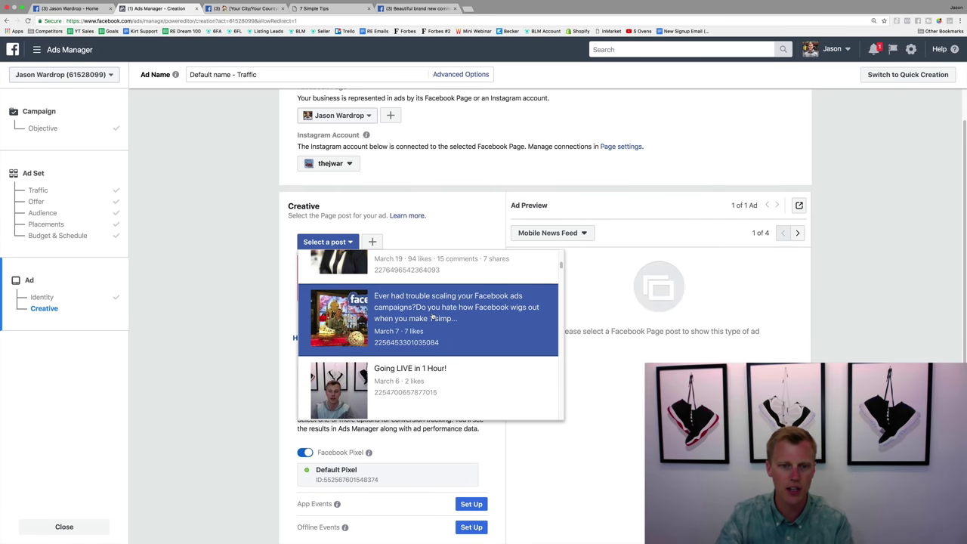
left_click(432, 318)
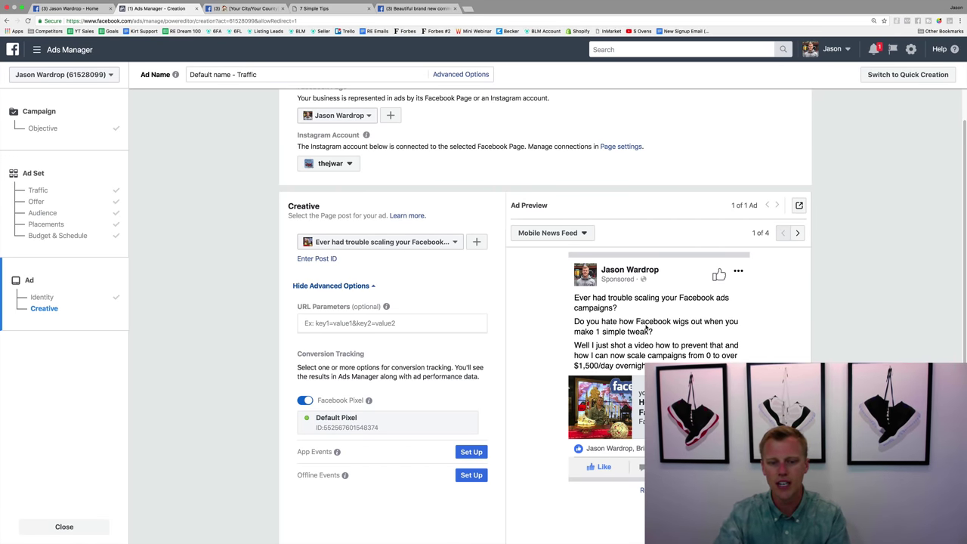
scroll(646, 327, "down", 4)
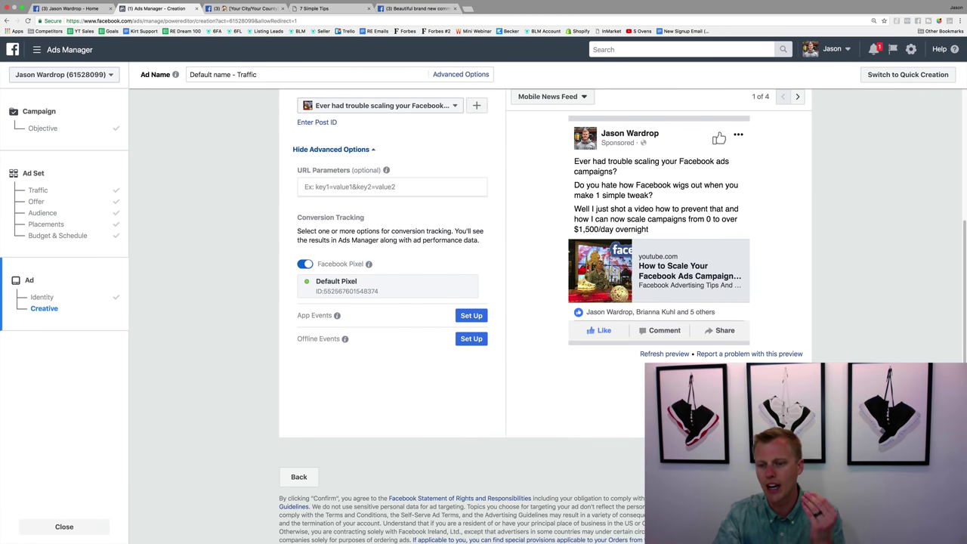
scroll(544, 302, "up", 4)
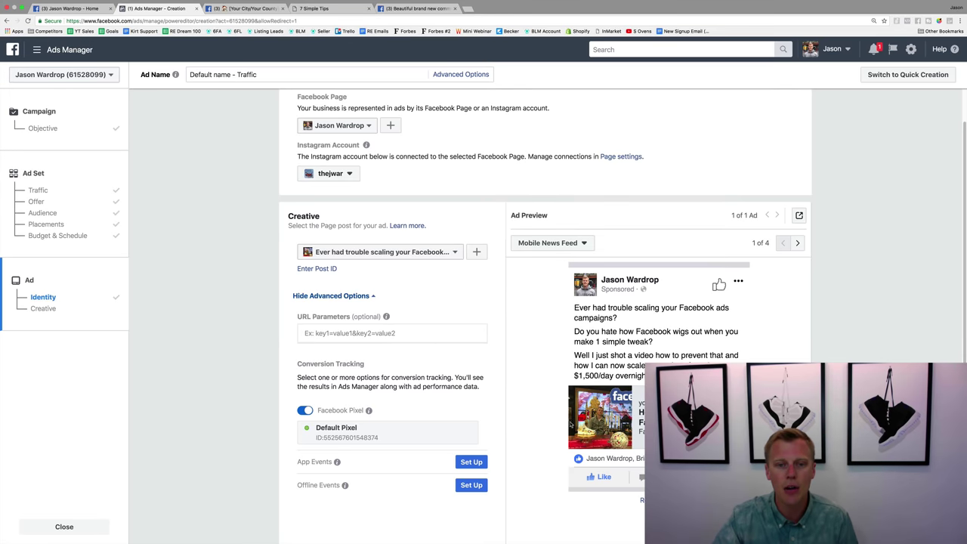
scroll(309, 135, "up", 3)
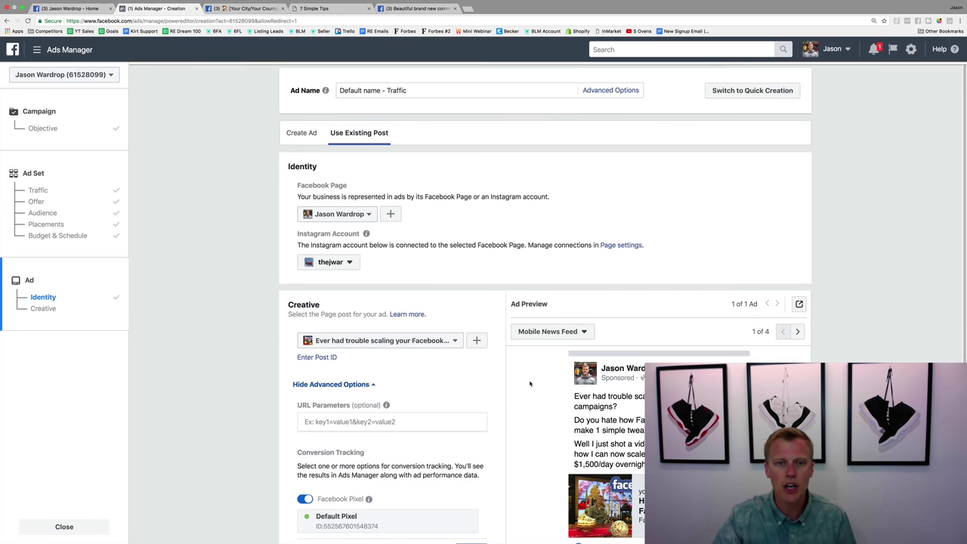
Switch the ad to creating a new one, and compare the homeowners image post with the brand new community video post as format examples.
left_click(306, 134)
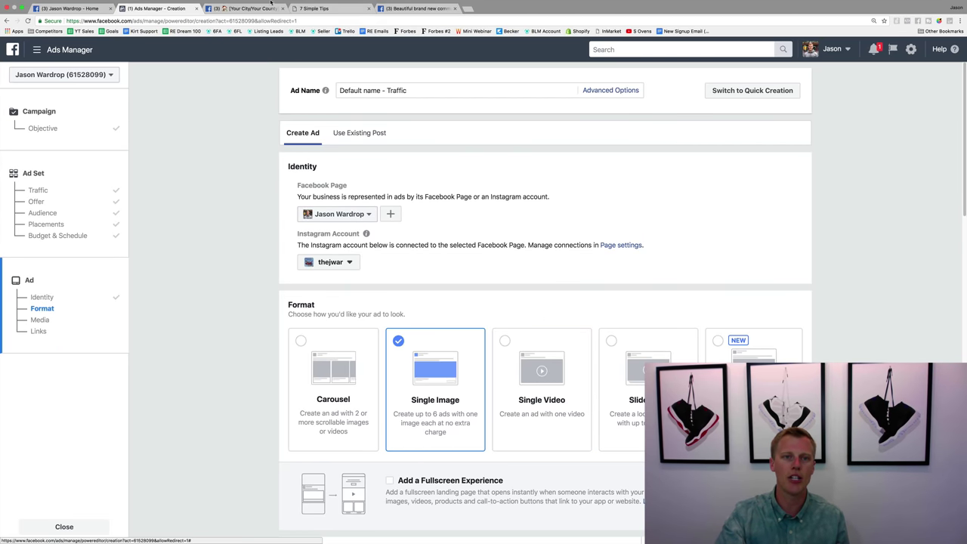
left_click(242, 8)
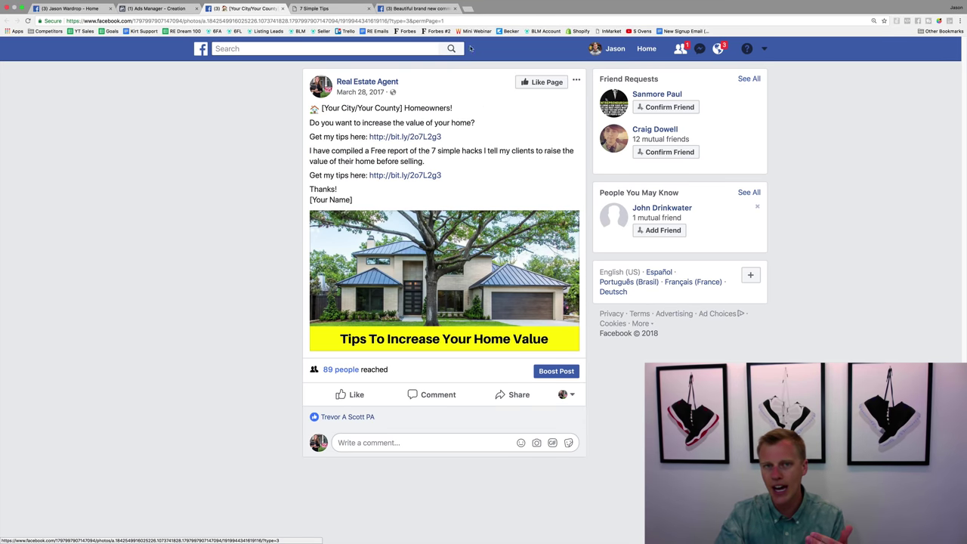
left_click(416, 8)
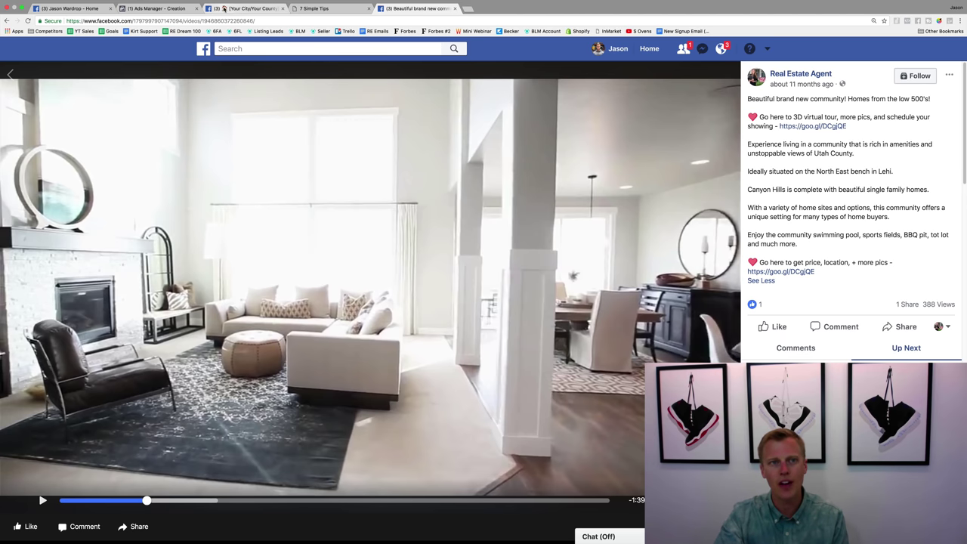
left_click(163, 9)
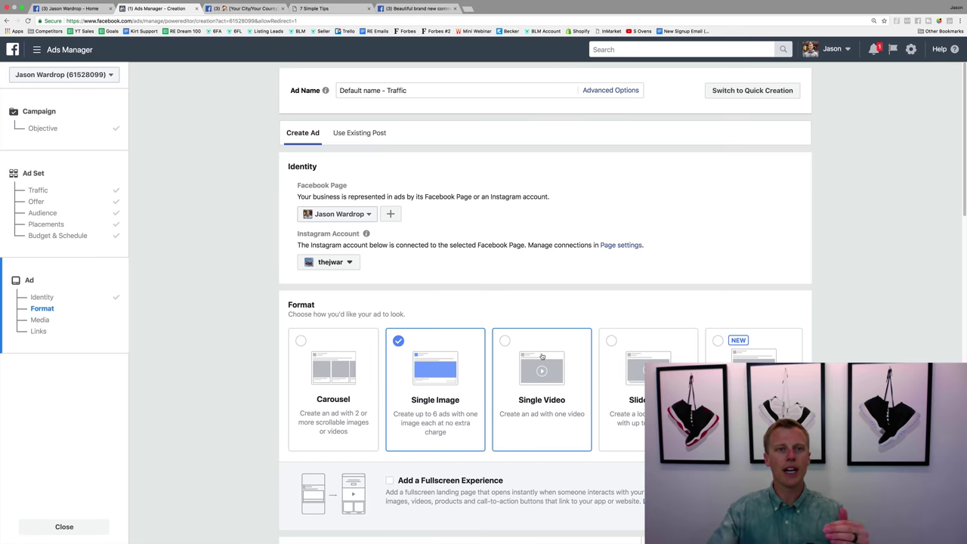
left_click(419, 8)
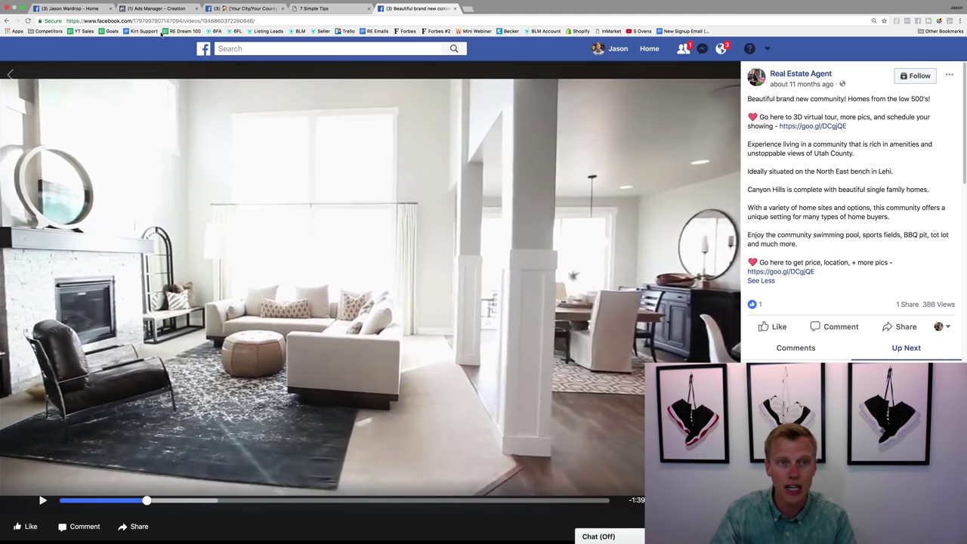
left_click(147, 8)
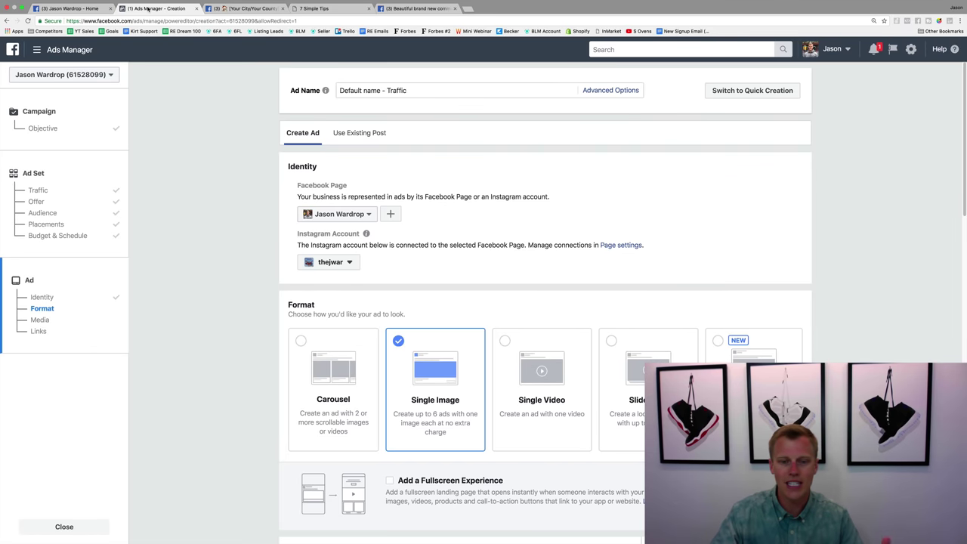
Search the free stock images for "home" and add the white kitchen photo with the island and stools to the single image ad.
scroll(227, 252, "down", 3)
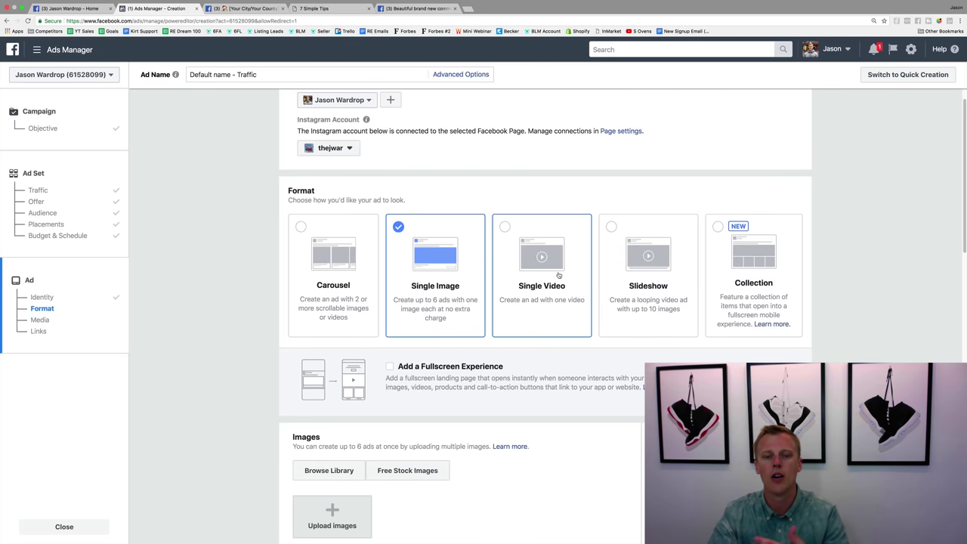
scroll(548, 271, "down", 2)
scroll(548, 270, "down", 3)
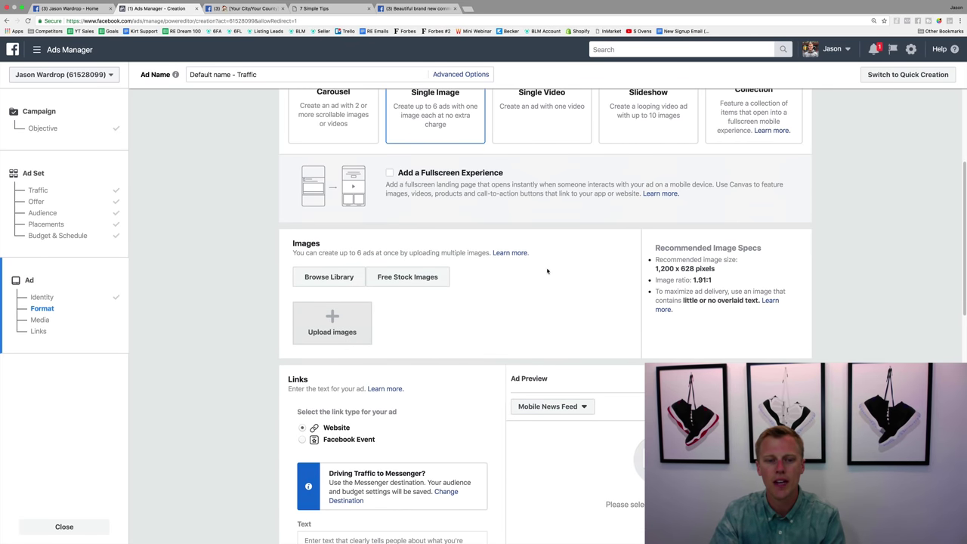
scroll(552, 275, "down", 1)
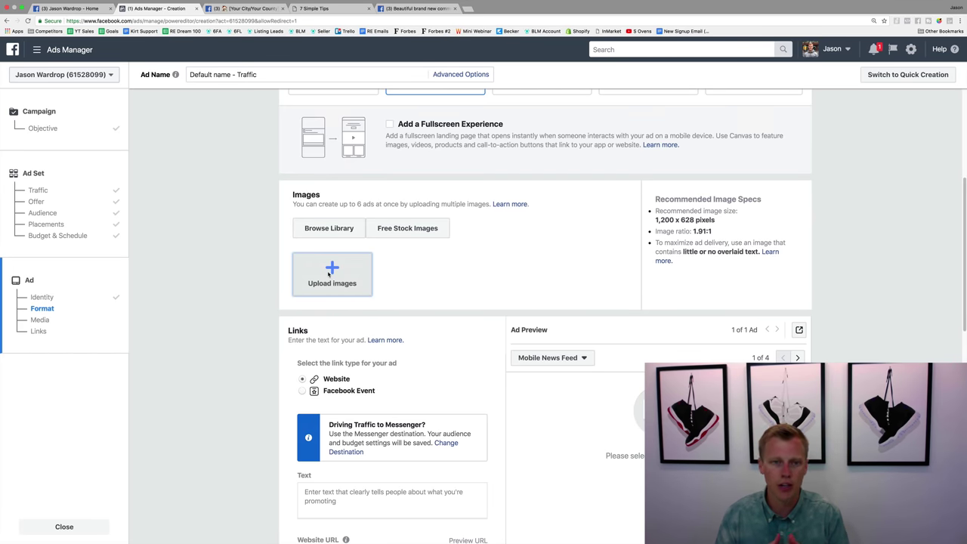
left_click(394, 228)
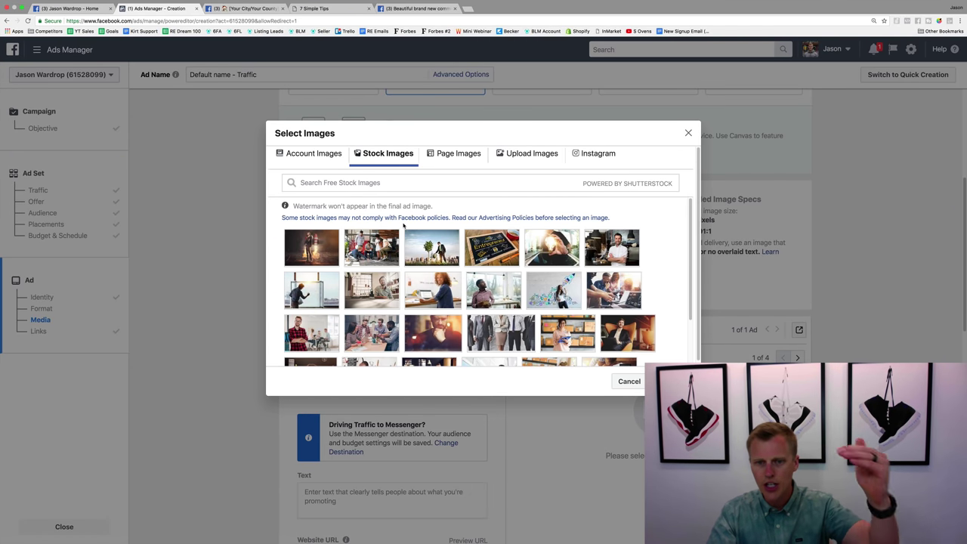
left_click(386, 183)
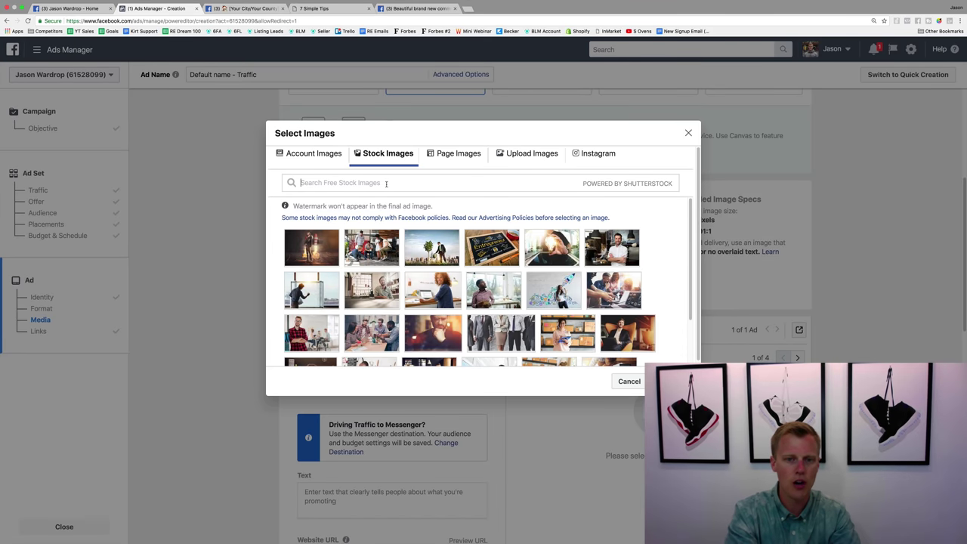
type("home")
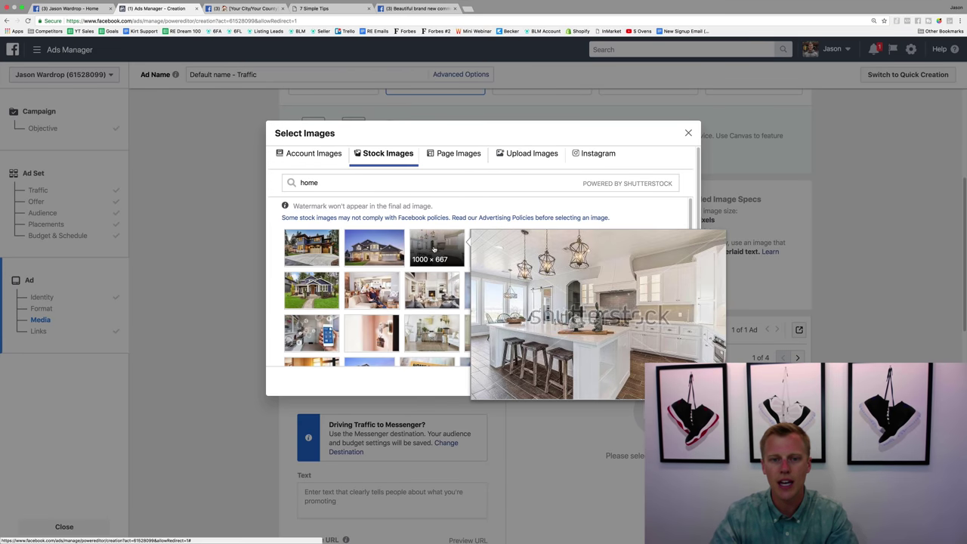
left_click(435, 247)
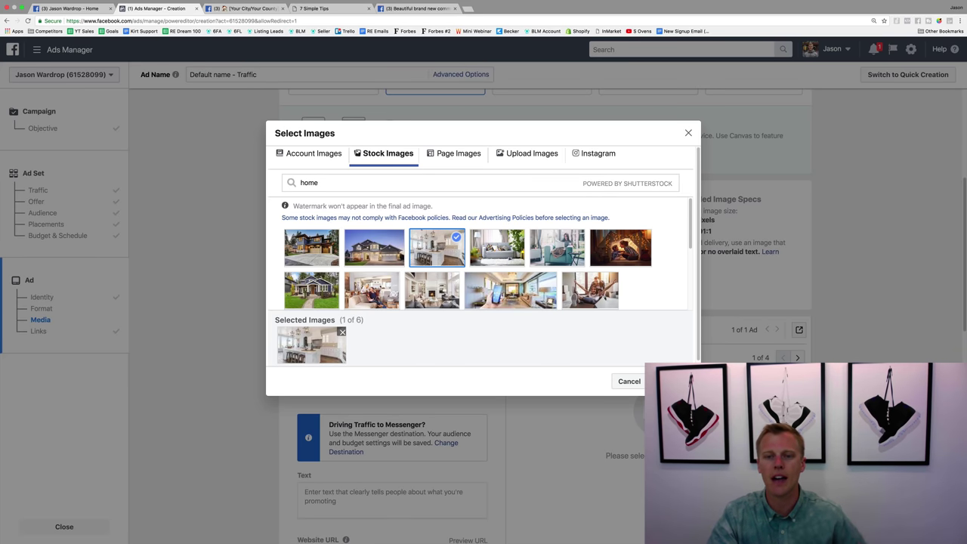
left_click(672, 380)
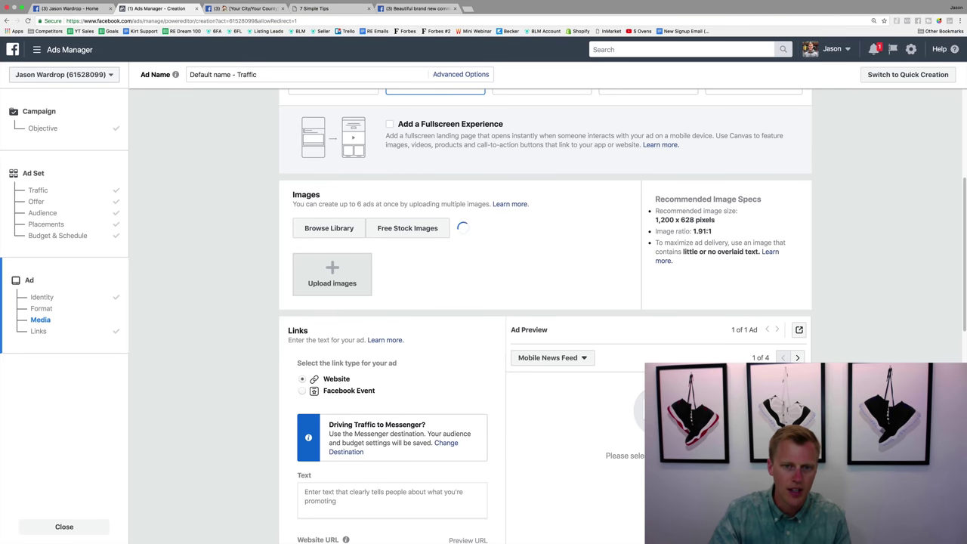
Open the arsenalmkg.com website in a new browser tab and copy its address.
scroll(463, 359, "down", 3)
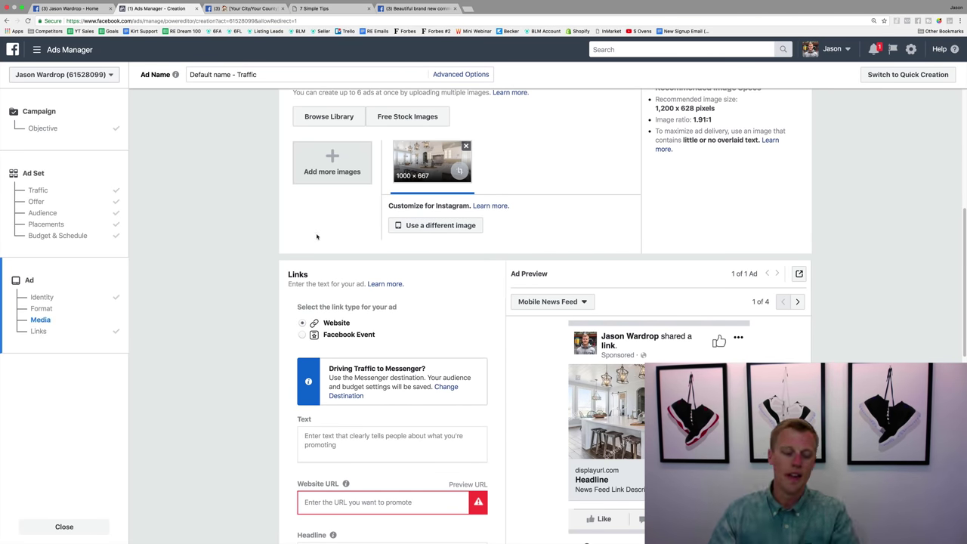
key("super+t")
type("arsenalm")
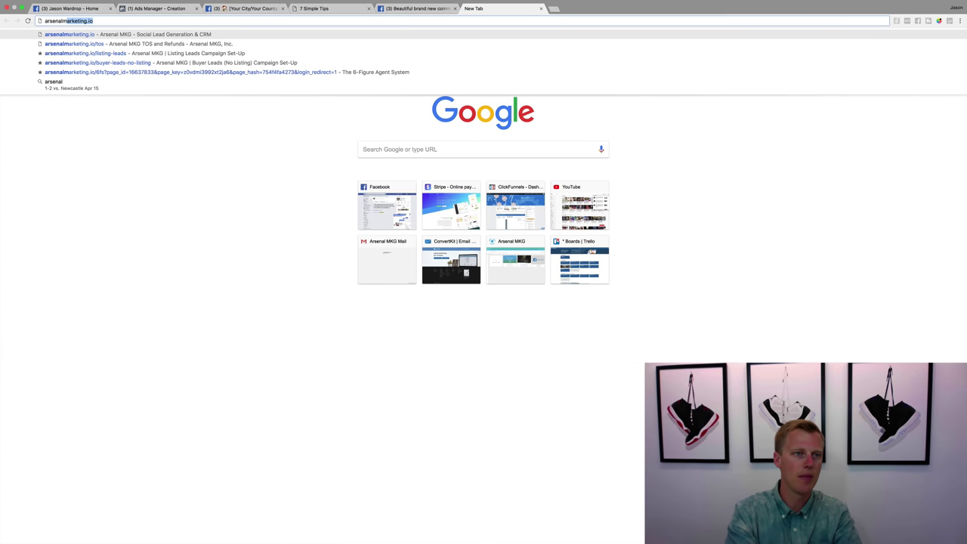
type("kg.c")
key("Return")
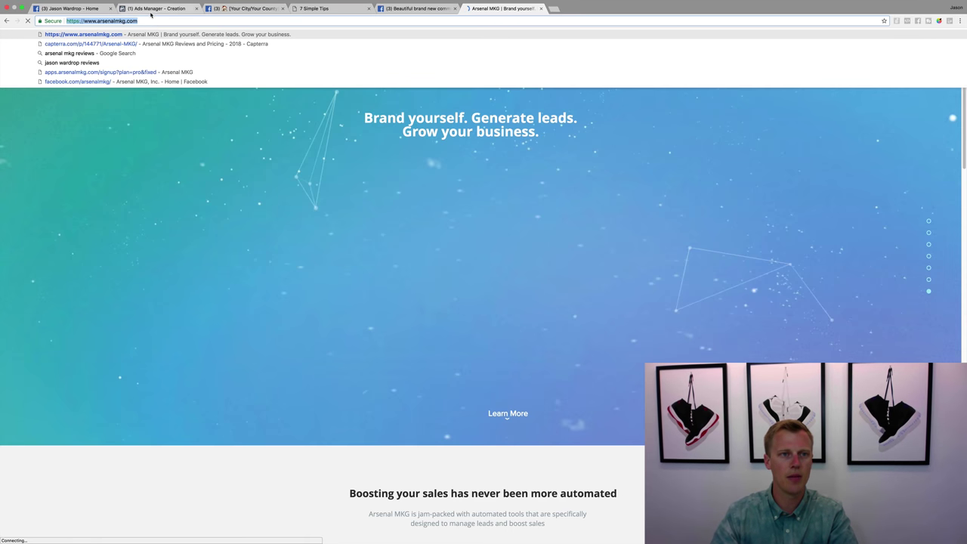
left_click(150, 10)
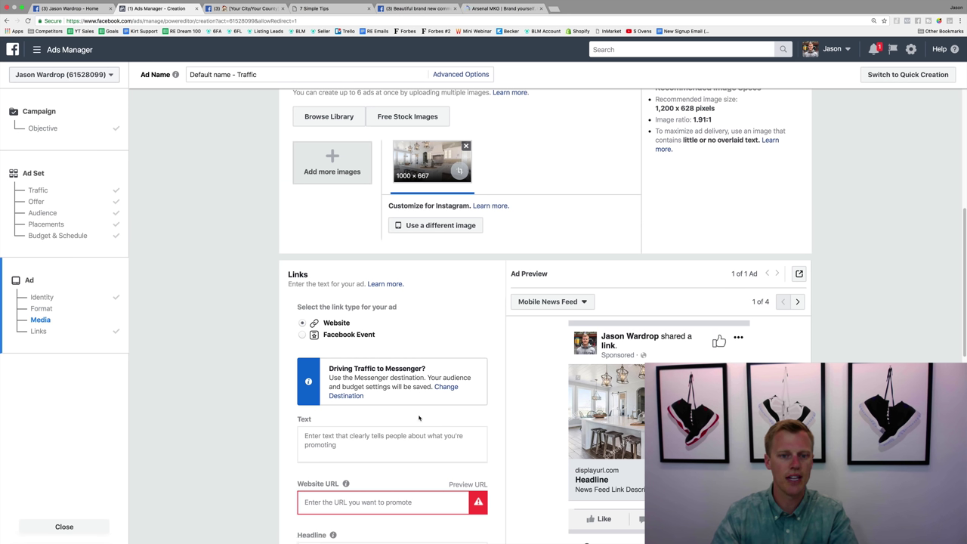
left_click(371, 501)
type("https://www.arsenalmkg.com/")
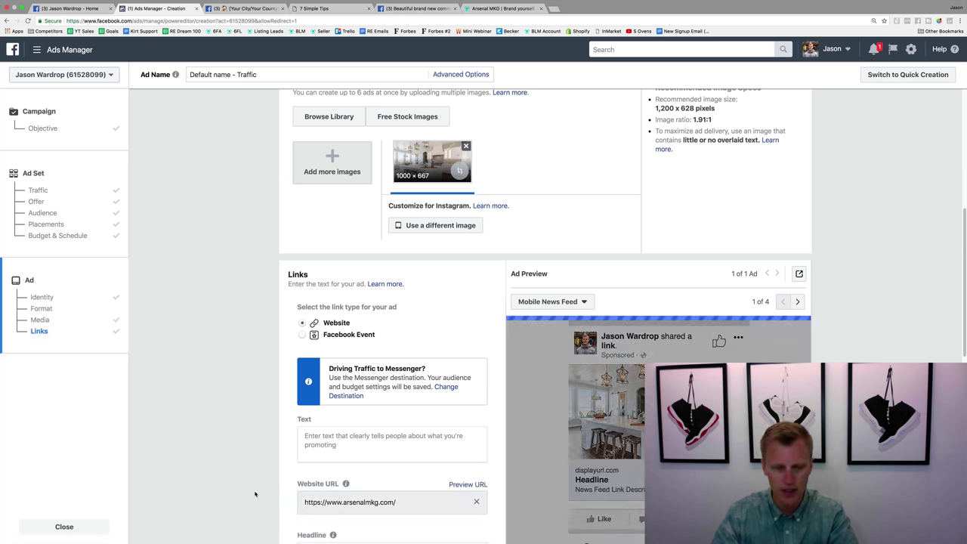
left_click(337, 439)
type("HOME")
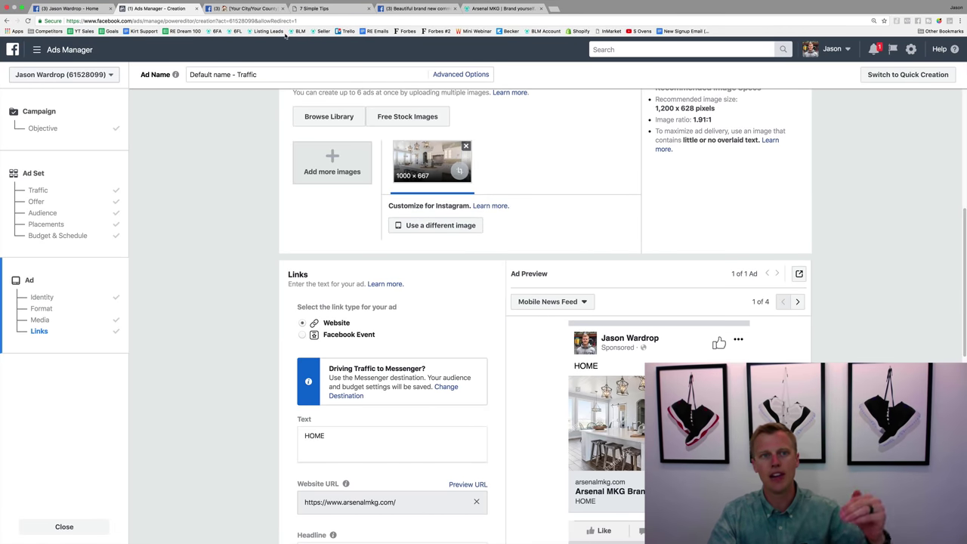
Copy the full text of the homeowners tips post and replace the ad text in Ads Manager with it.
left_click(253, 9)
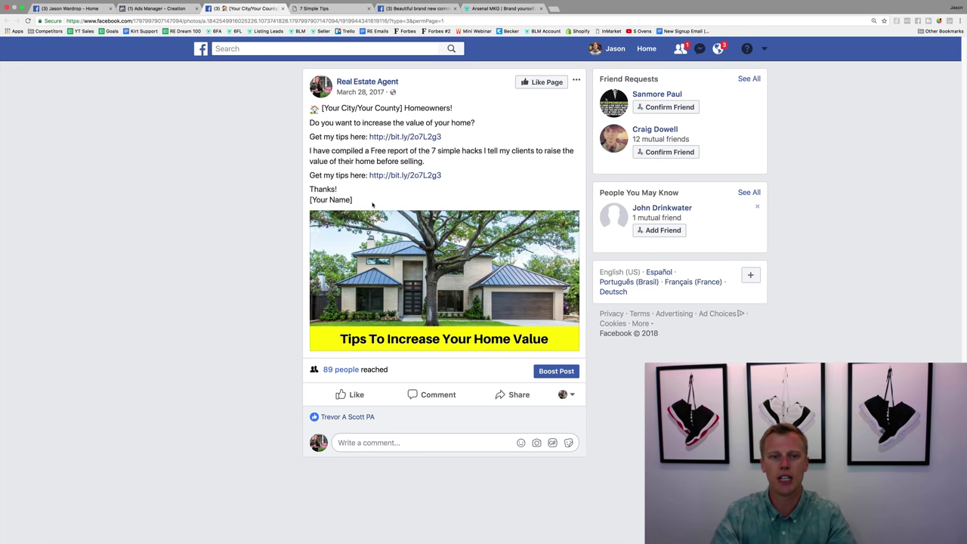
left_click_drag(373, 205, 312, 109)
key("super+c")
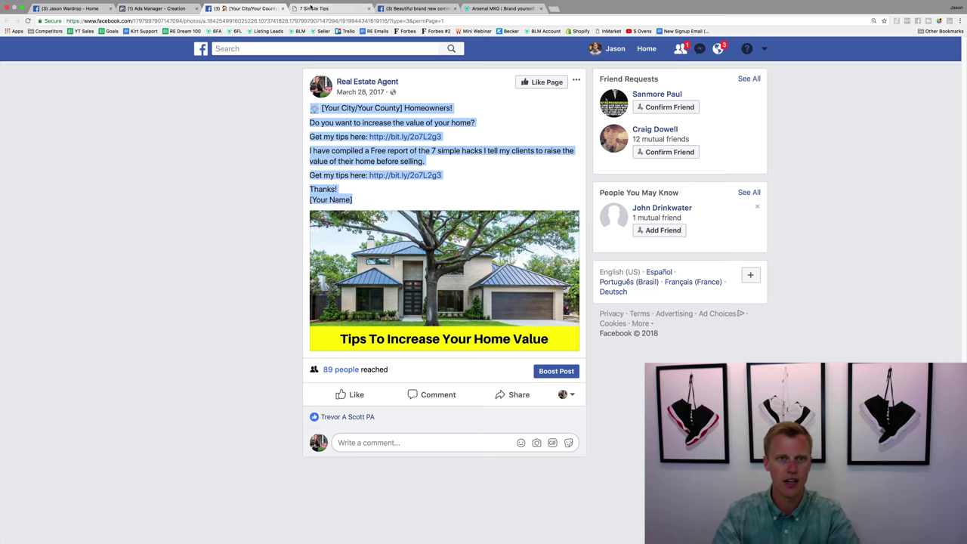
left_click(155, 8)
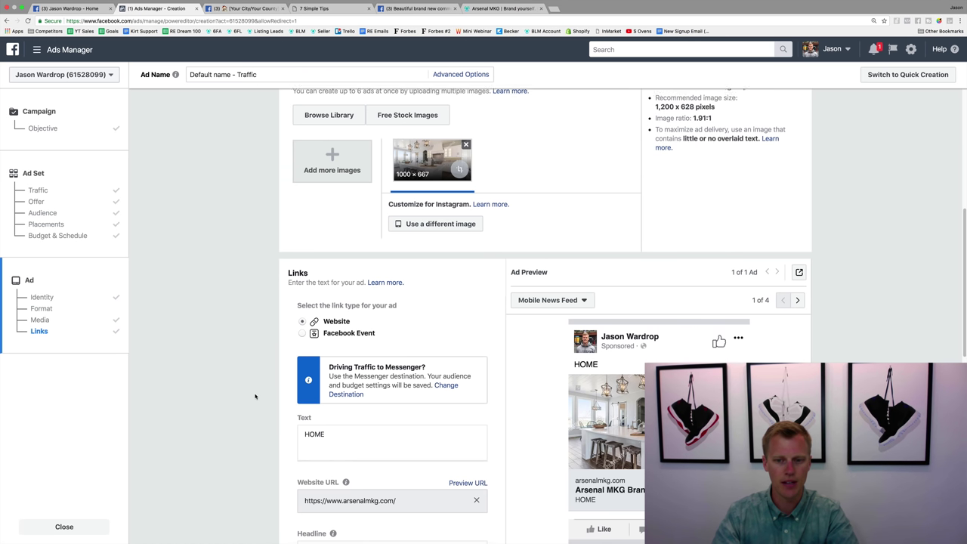
scroll(382, 353, "down", 2)
left_click(361, 380)
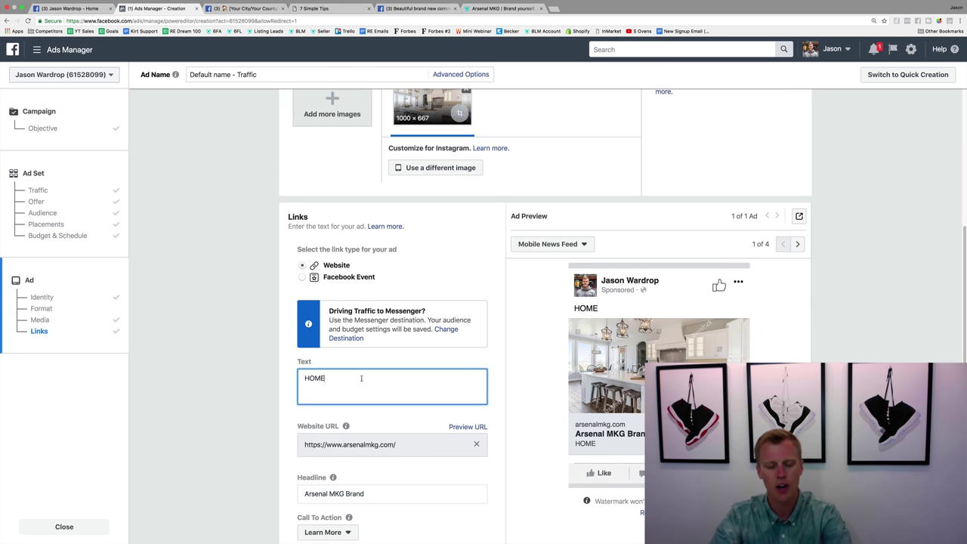
key("super+a")
key("super+v")
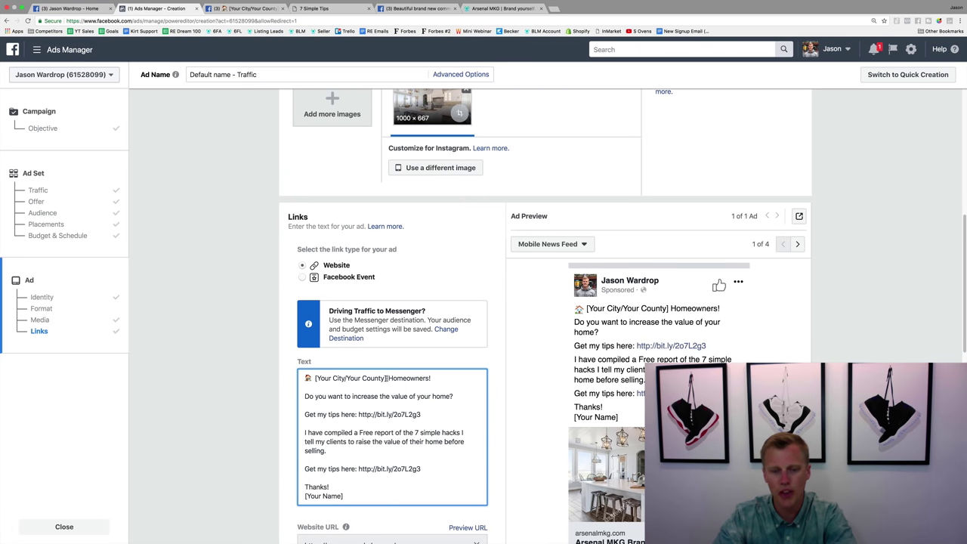
left_click_drag(386, 377, 318, 376)
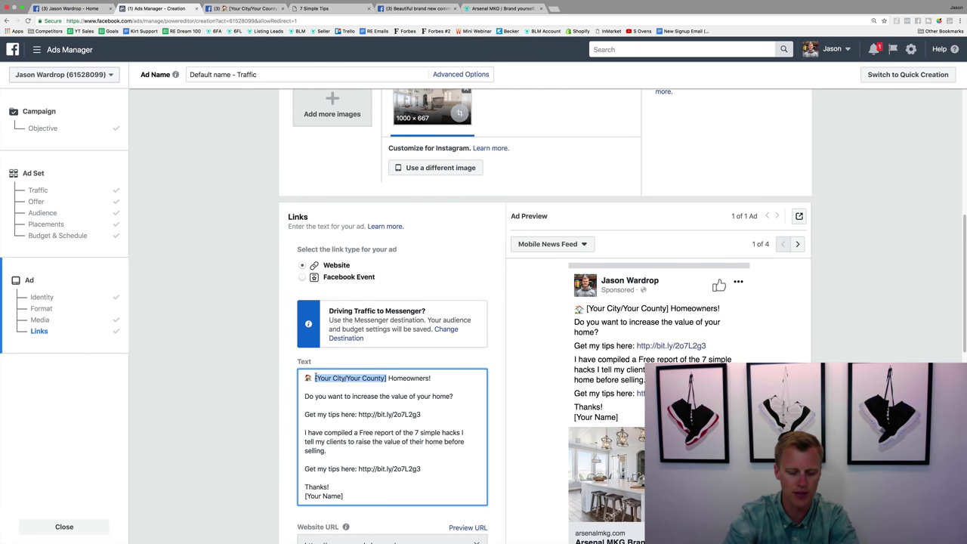
type("Dallas")
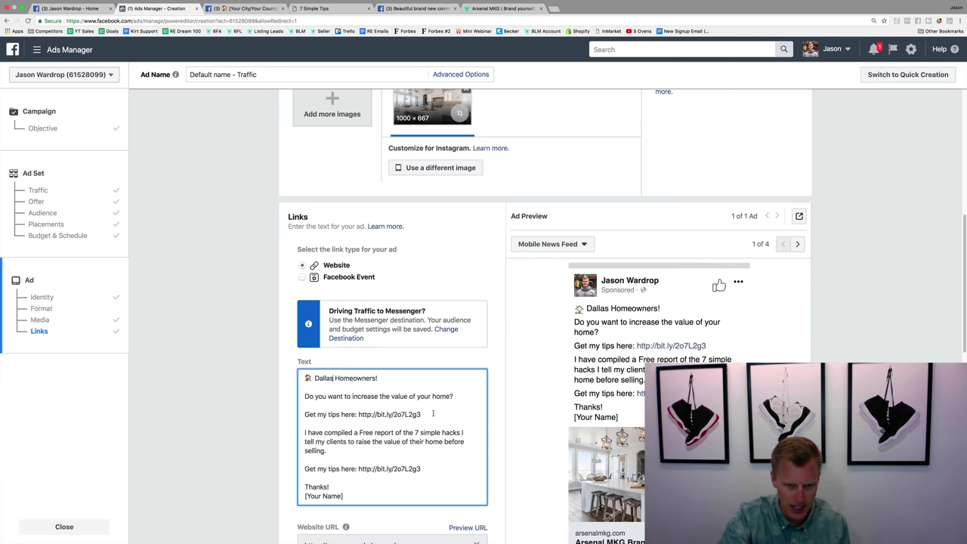
left_click_drag(433, 414, 357, 414)
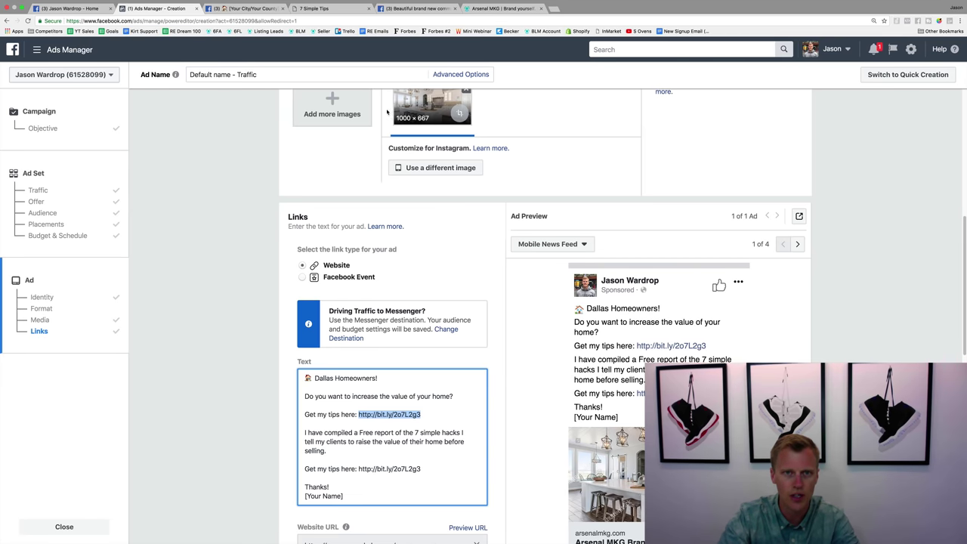
left_click(502, 8)
left_click(281, 21)
key("super+c")
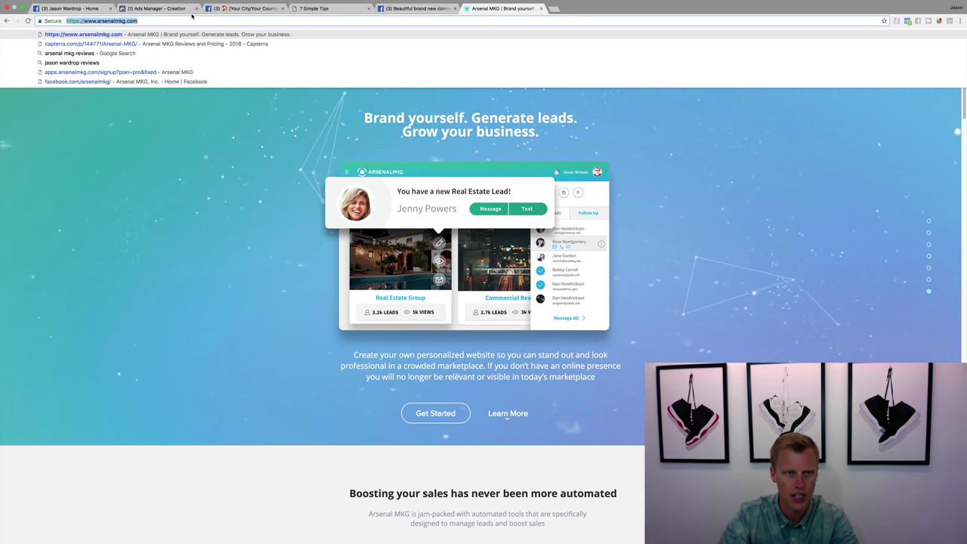
left_click(176, 8)
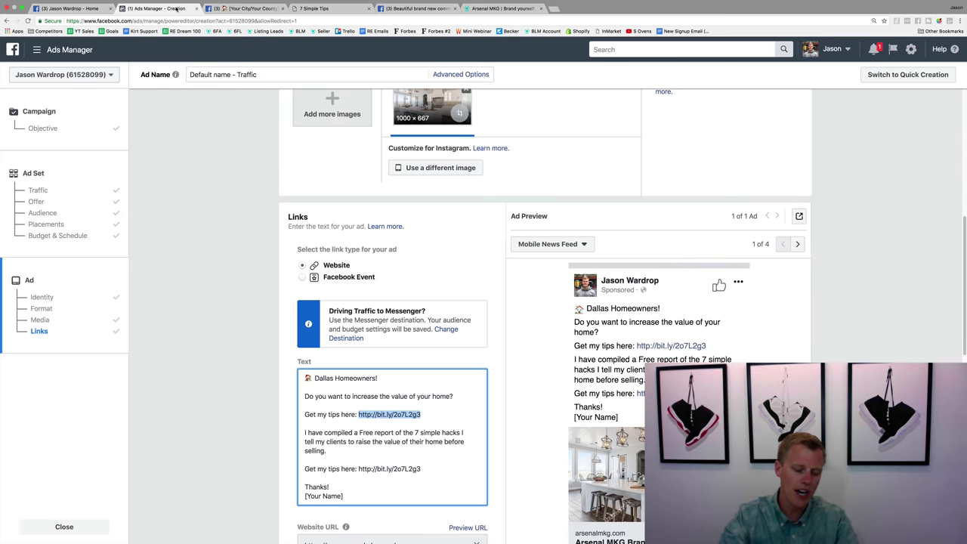
key("super+v")
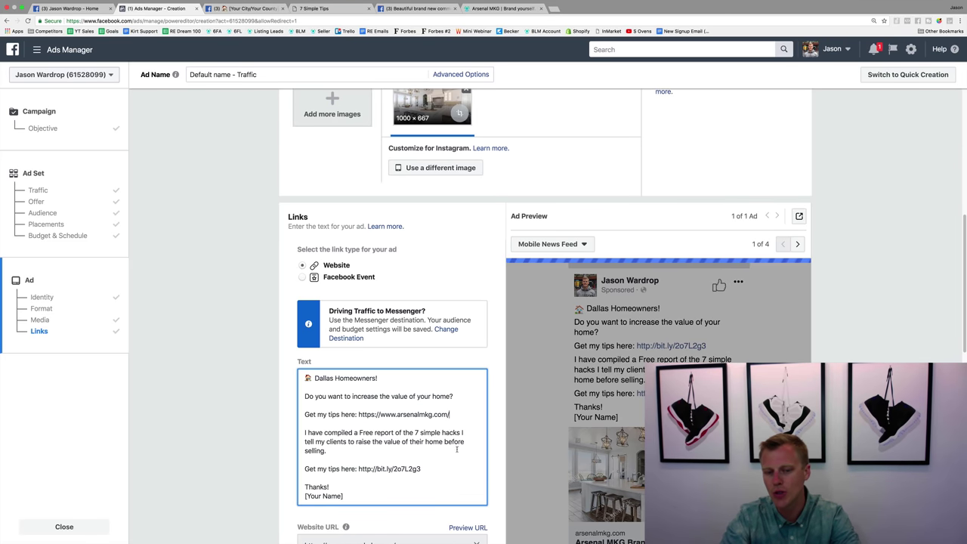
left_click_drag(425, 468, 358, 468)
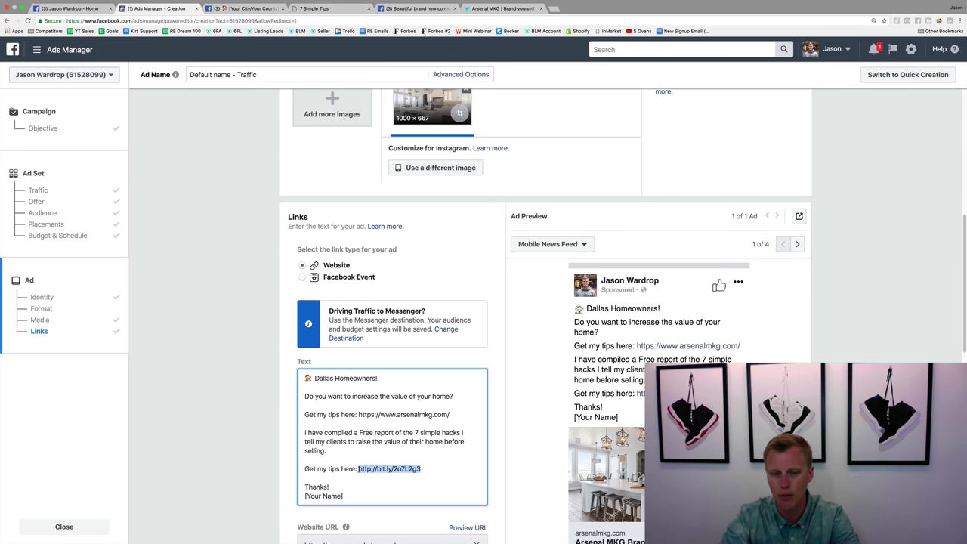
key("super+v")
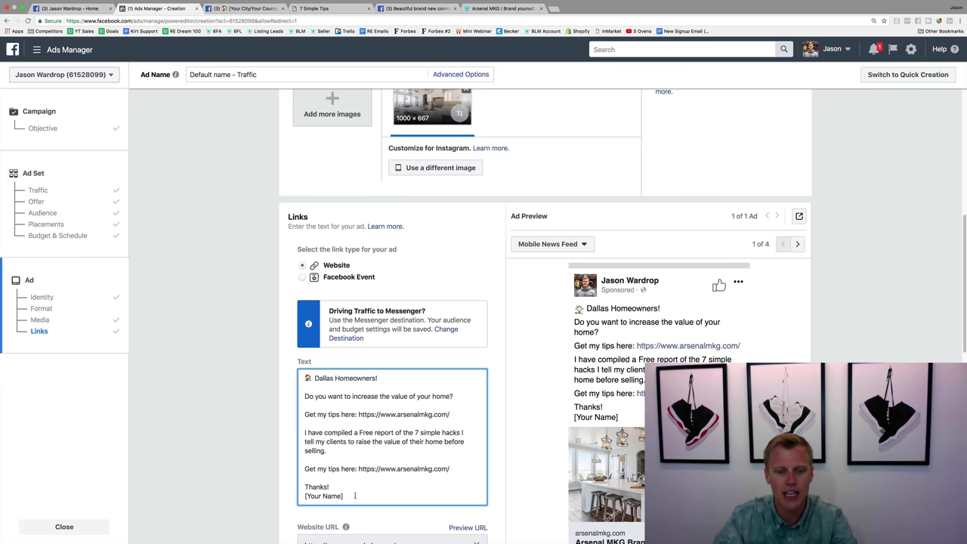
Replace the [Your Name] placeholder at the end of the ad text with the advertiser's full name.
left_click_drag(354, 496, 304, 496)
type("Ja")
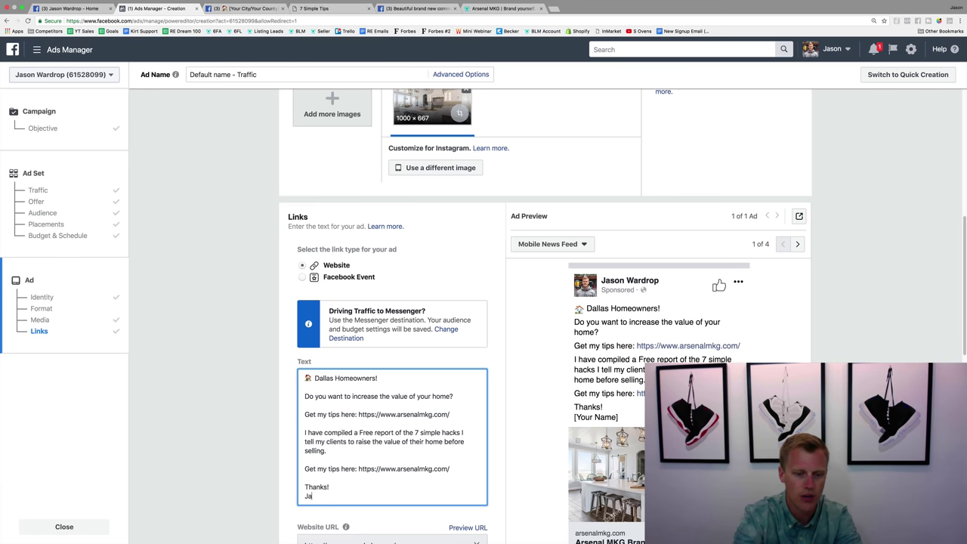
type("son Wardrop")
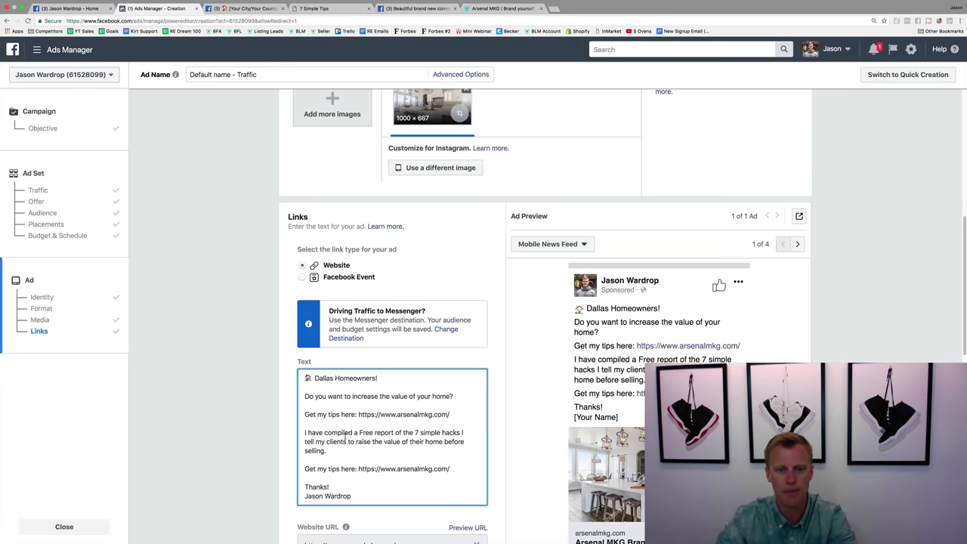
Replace the ad headline with "Dallas Homeowners - Increase The Value Of Your Home!".
scroll(345, 437, "down", 3)
scroll(381, 402, "down", 2)
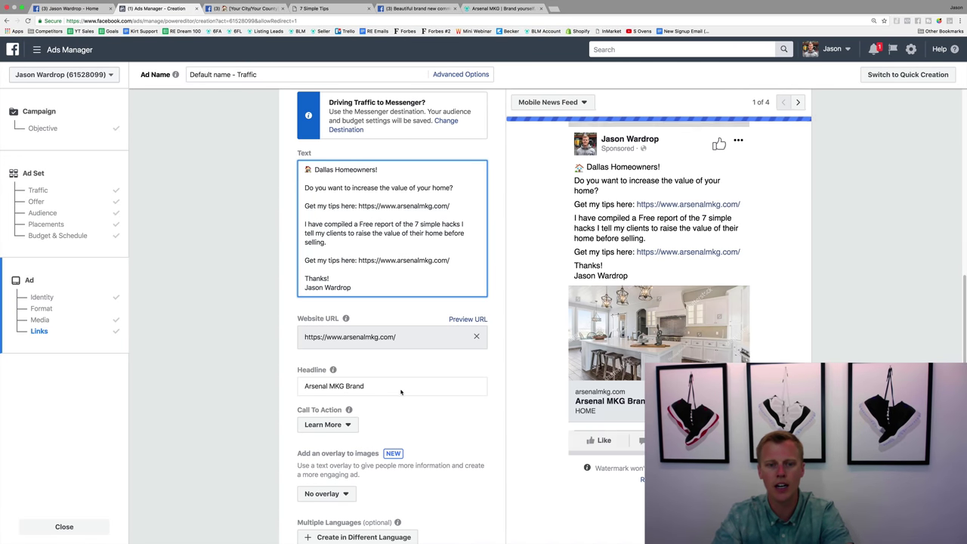
left_click_drag(390, 385, 281, 387)
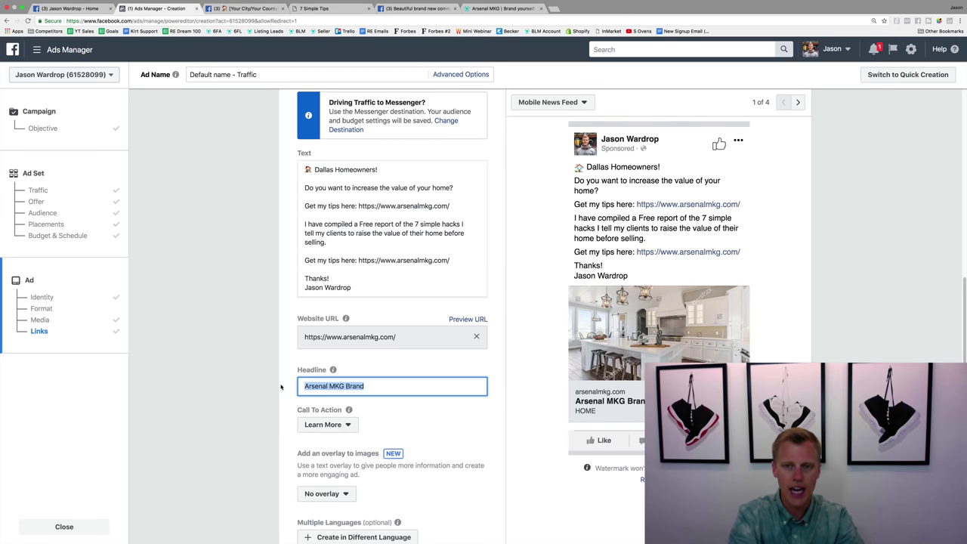
type("Dallas Home")
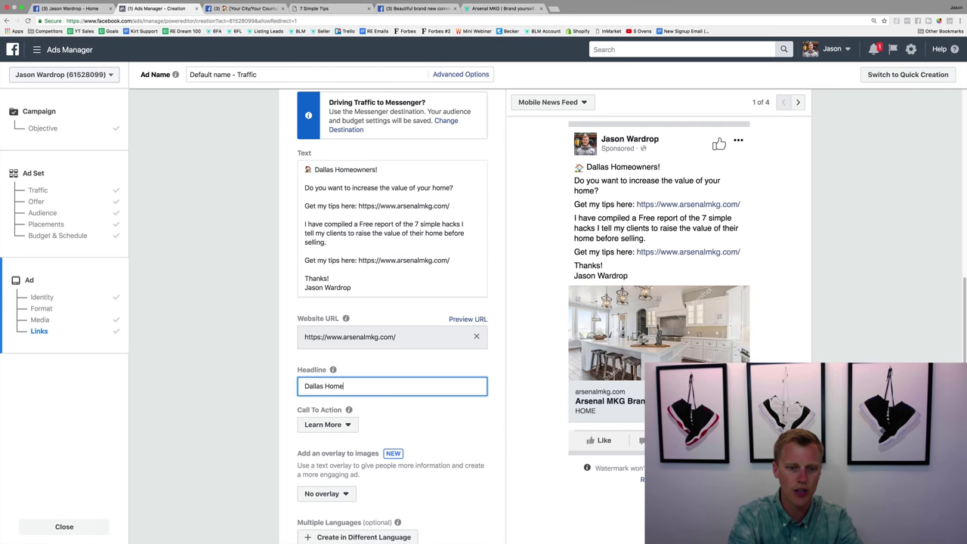
type("owners")
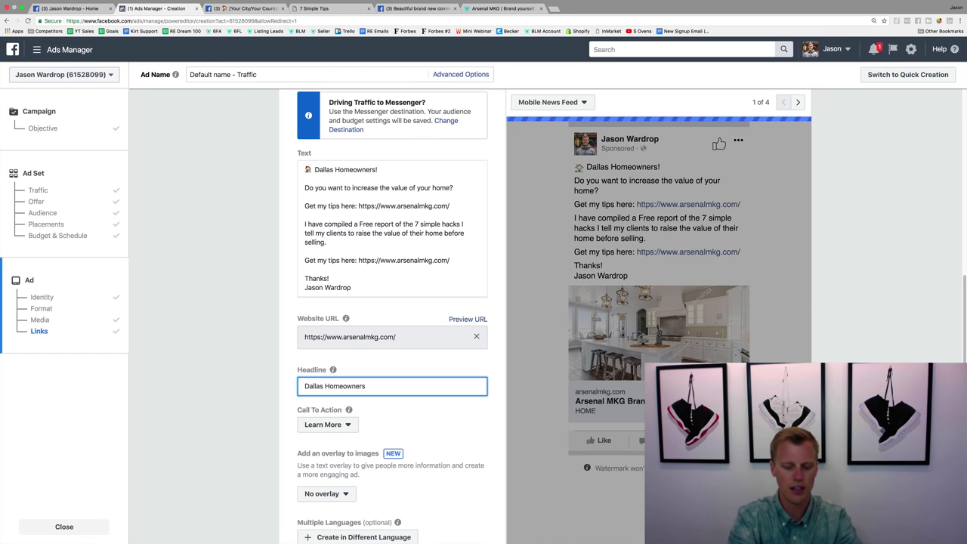
type(" - Increse")
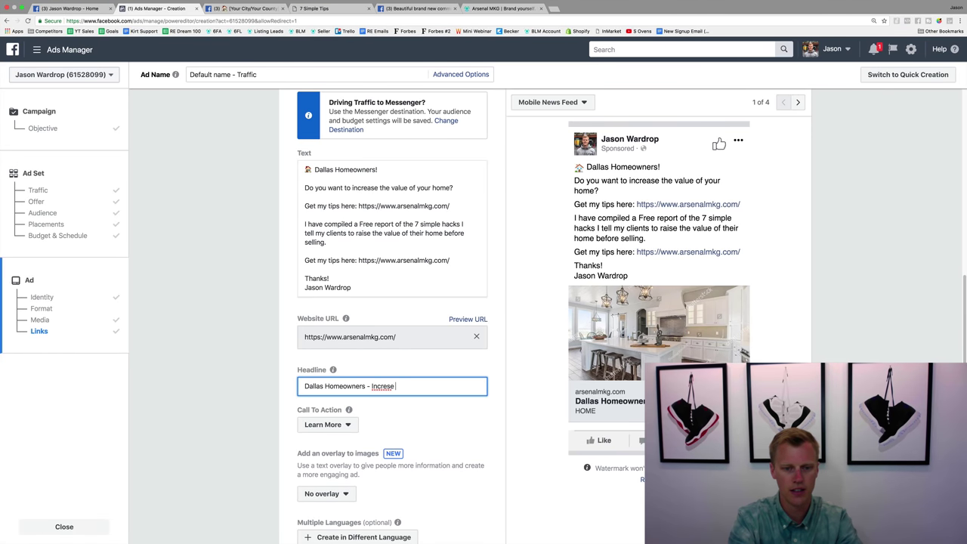
key("BackSpace")
key("BackSpace")
type("ase The Valu")
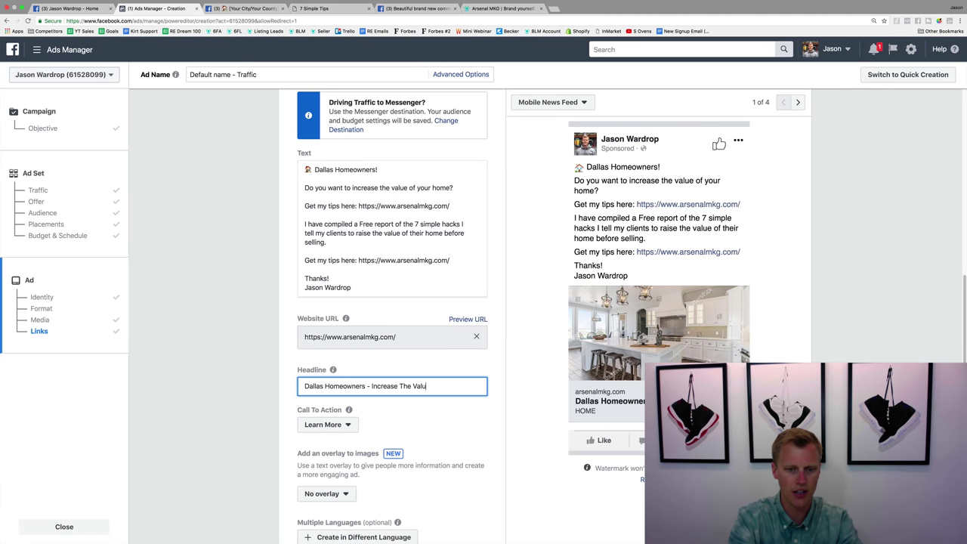
type("e Of Your Home!")
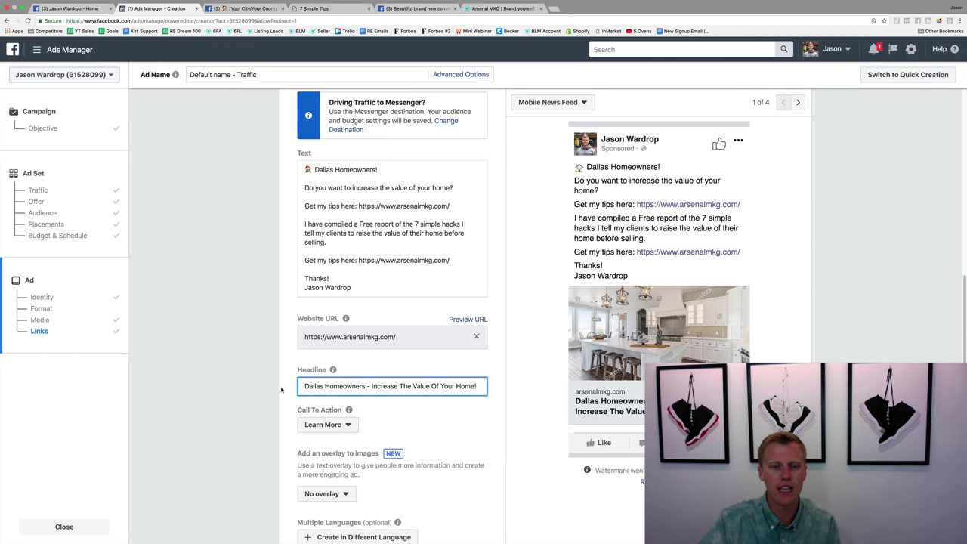
Review the available call-to-action options and choose Learn More for the ad.
left_click(347, 428)
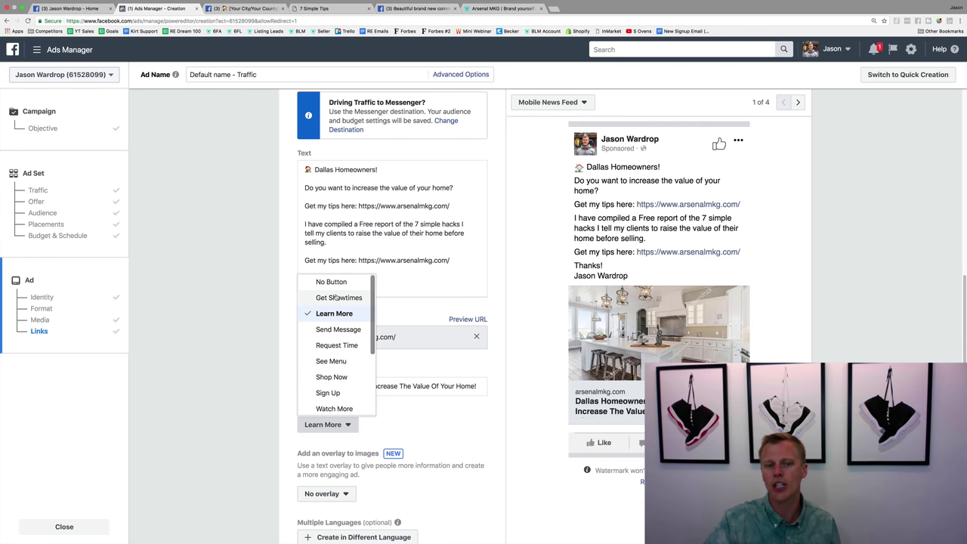
scroll(333, 311, "down", 5)
scroll(328, 318, "up", 5)
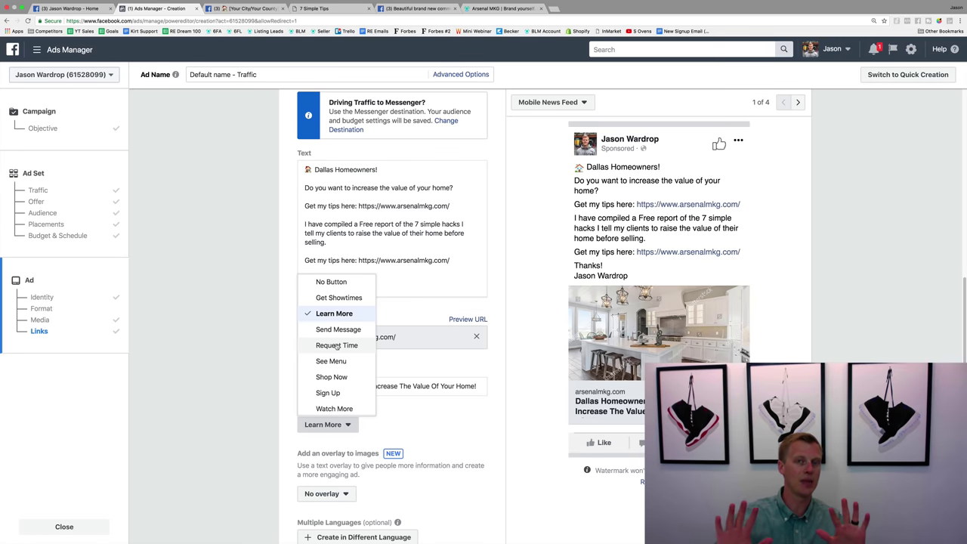
left_click(333, 312)
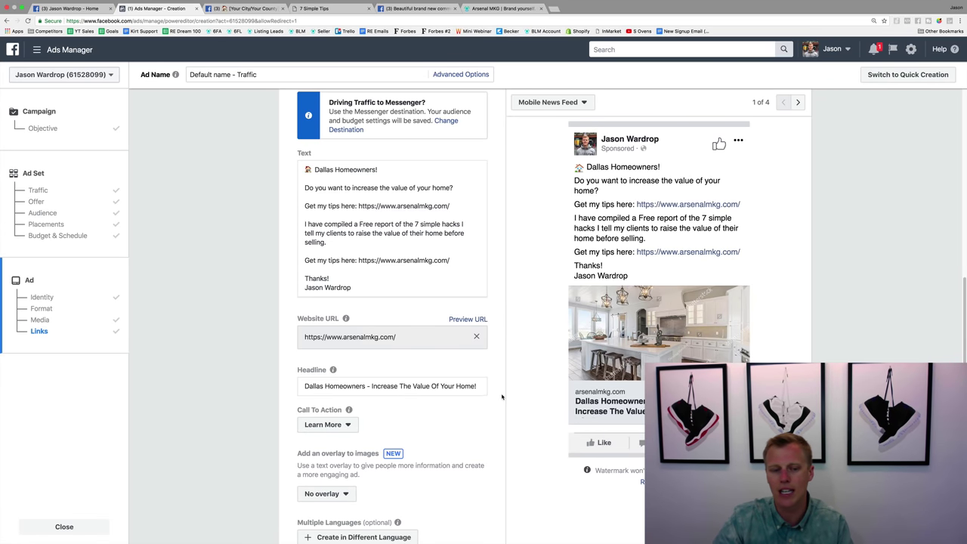
Switch the ad preview to Desktop News Feed and enter "Increase the value of your home..." as the News Feed link description.
scroll(501, 396, "down", 2)
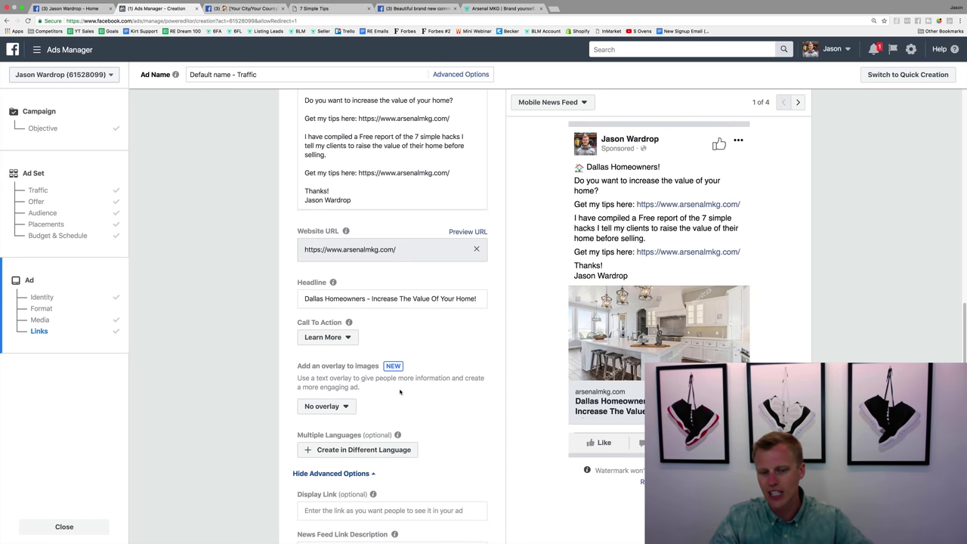
scroll(382, 405, "down", 1)
scroll(416, 392, "down", 2)
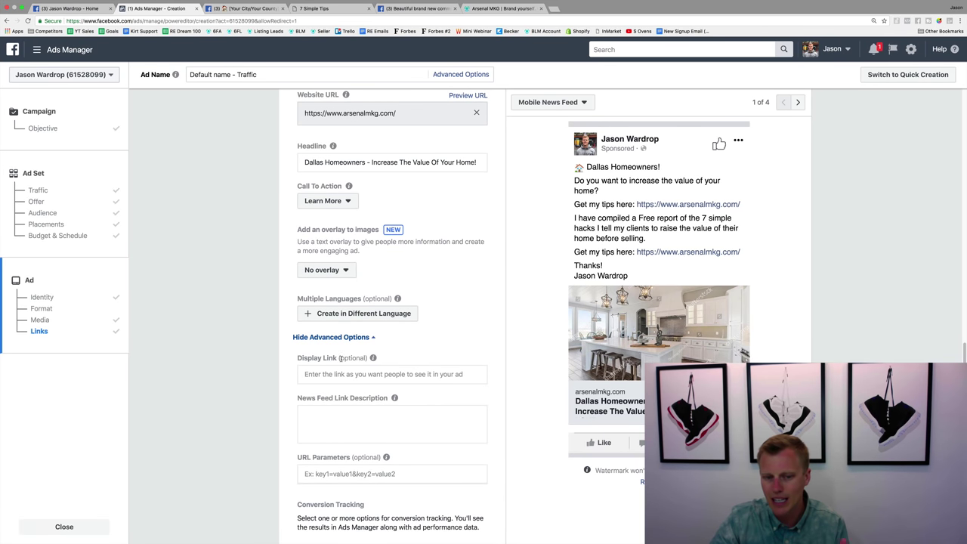
scroll(368, 367, "down", 1)
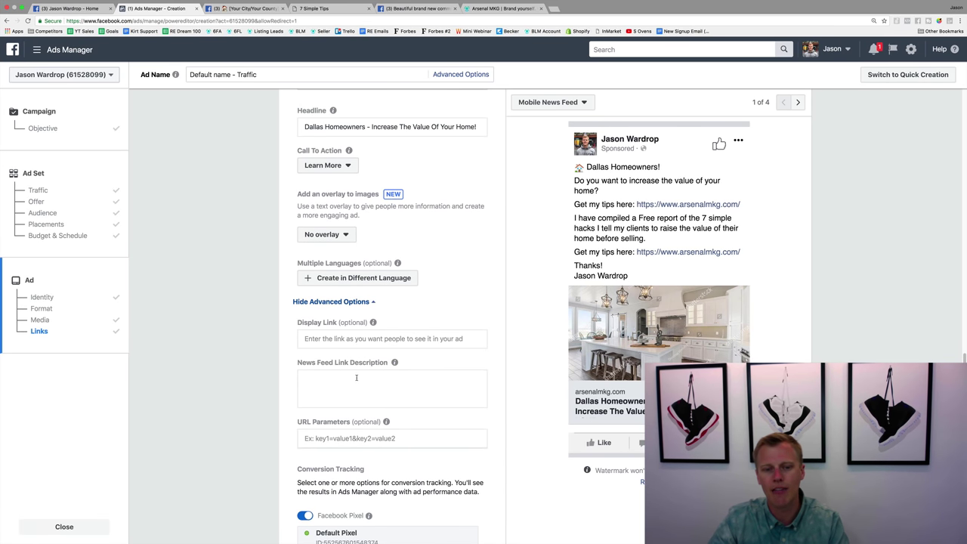
left_click(356, 378)
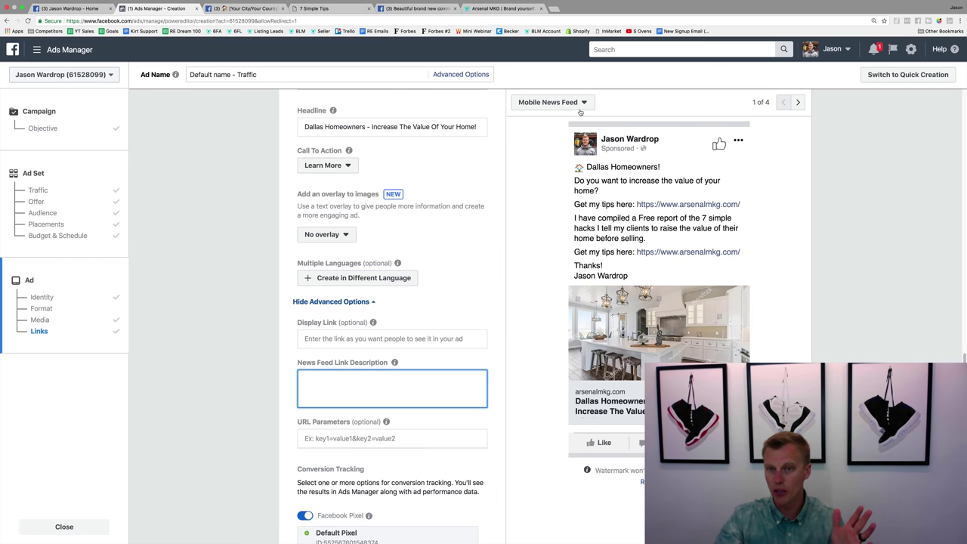
left_click(799, 103)
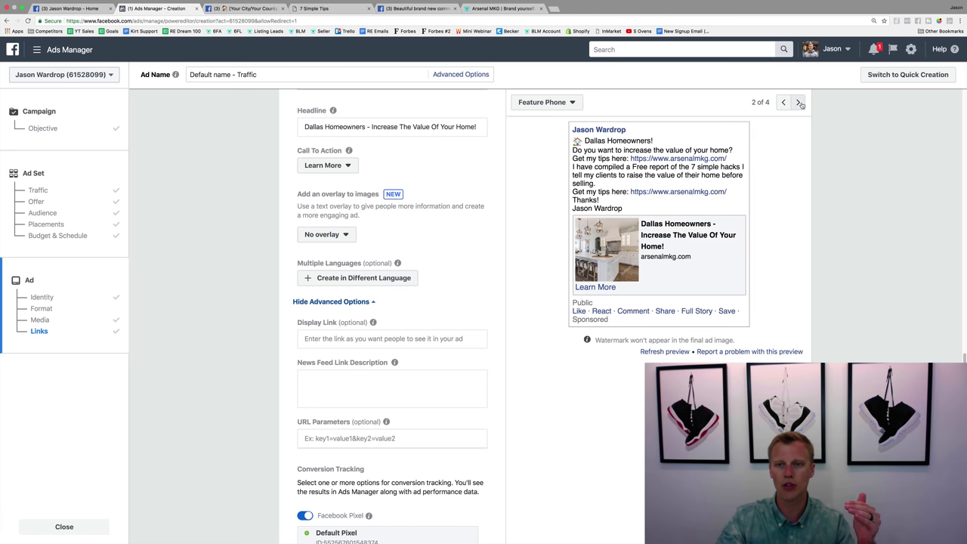
left_click(799, 103)
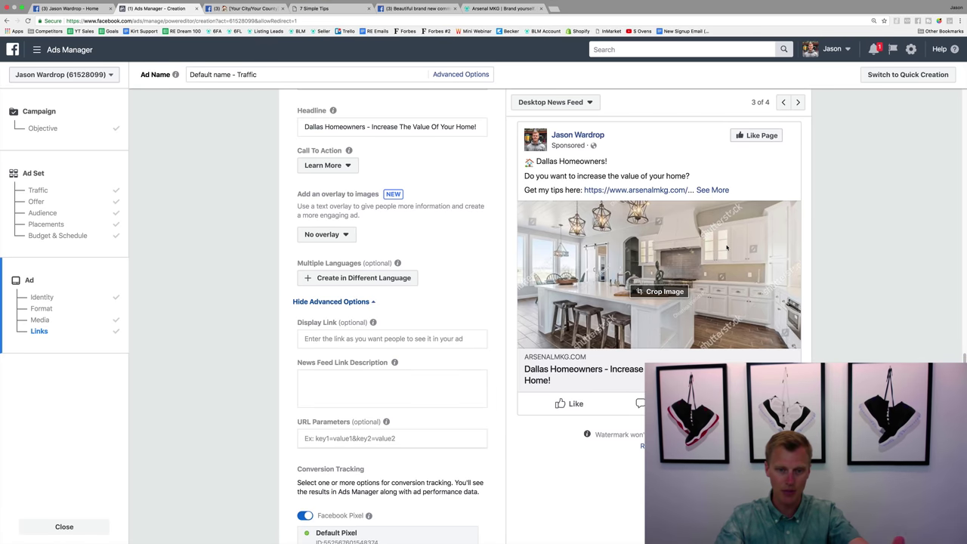
left_click(360, 377)
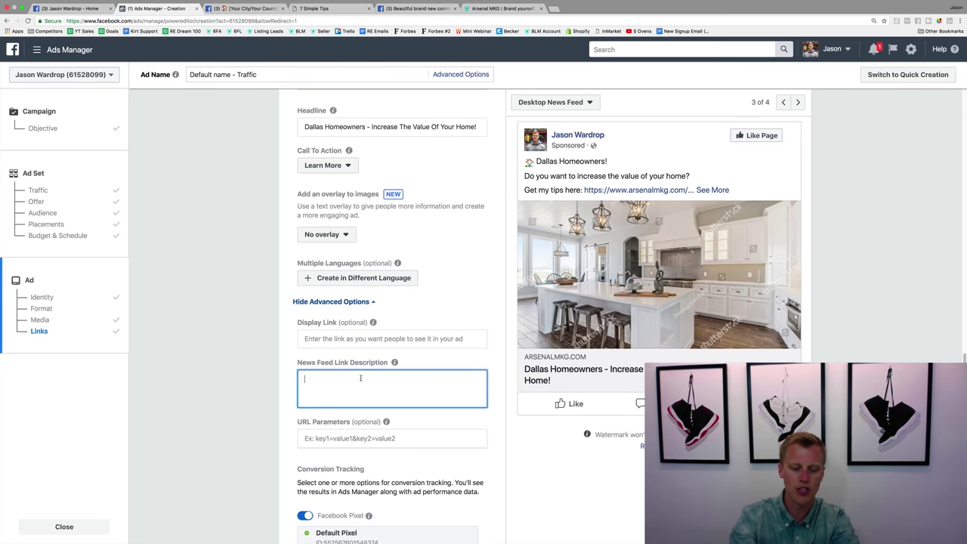
type("Inc")
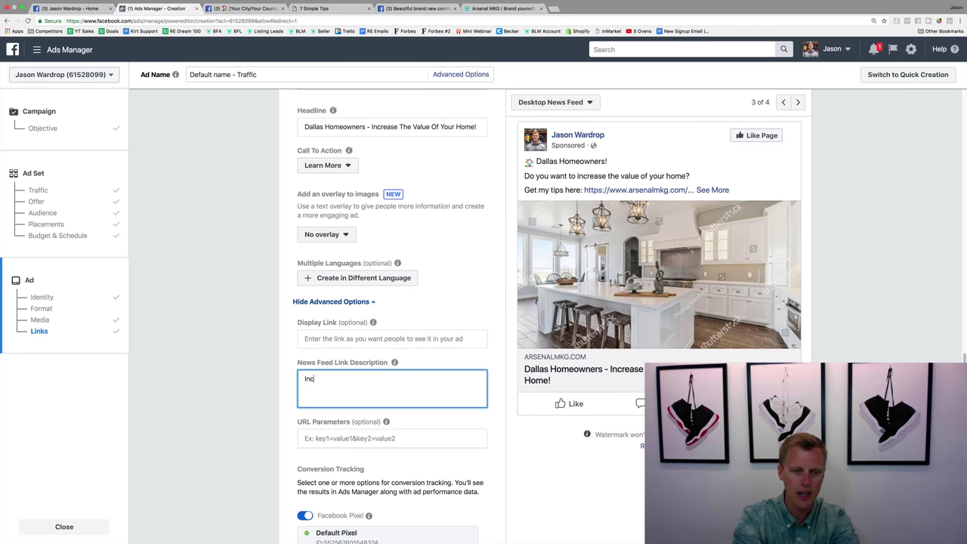
type("rease the value of your home...")
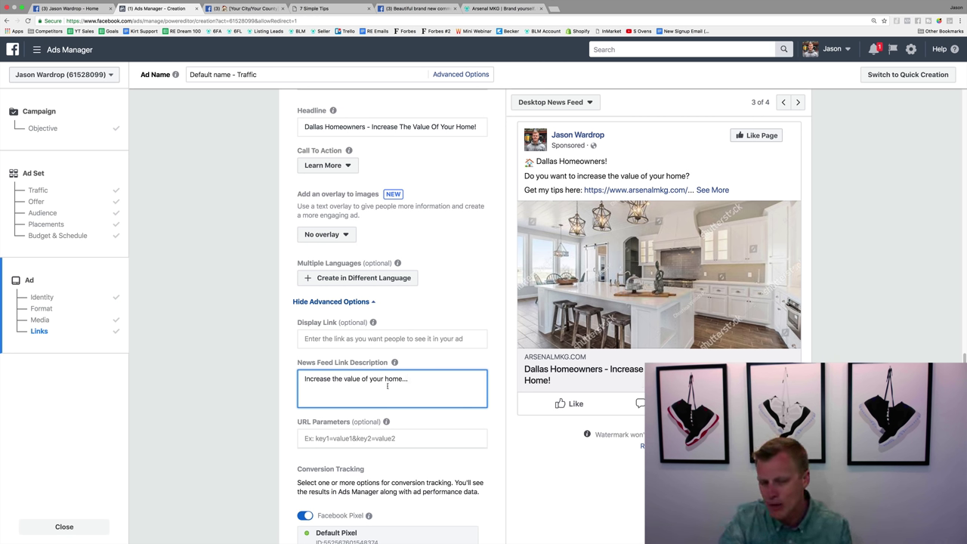
Check the ad's Instagram Feed, Feature Phone and Mobile News Feed previews and the conversion tracking options.
left_click(797, 102)
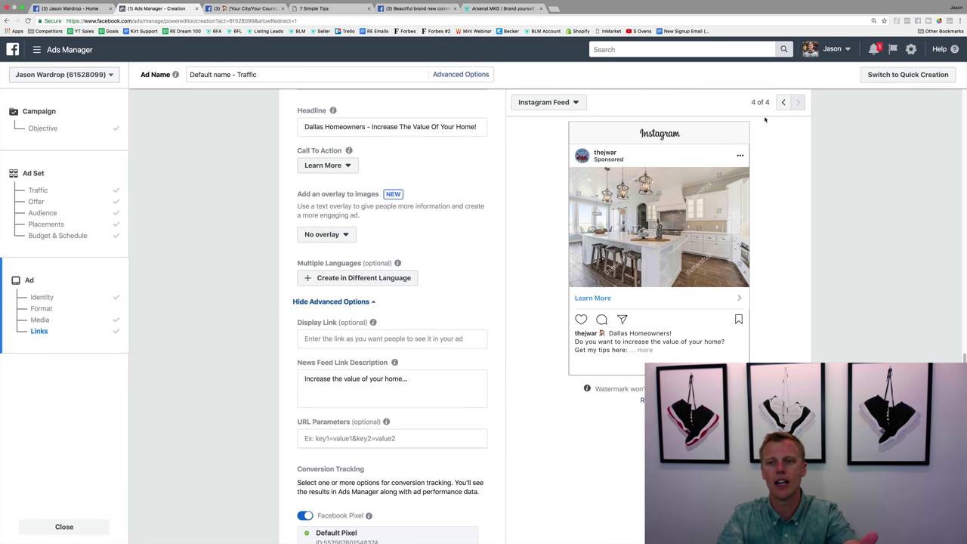
left_click(782, 103)
left_click(783, 103)
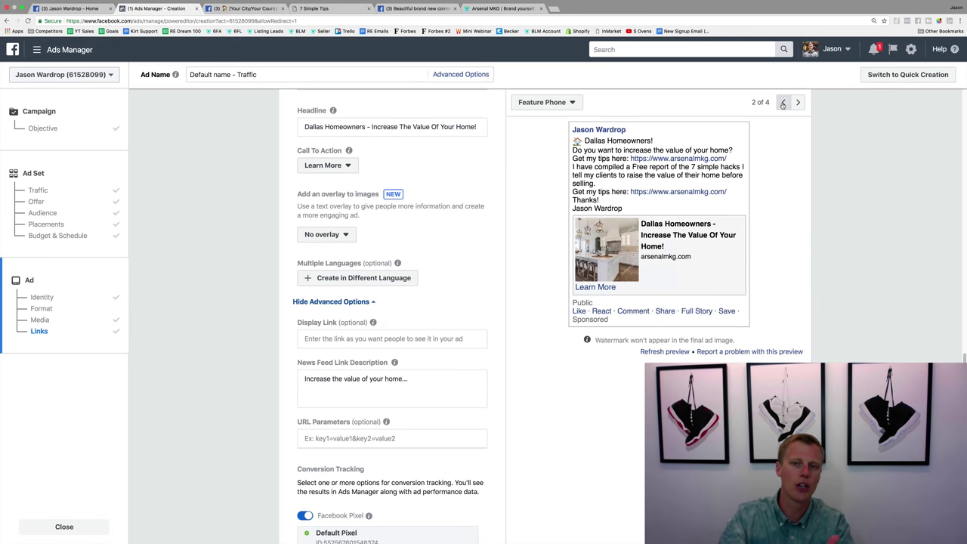
left_click(783, 102)
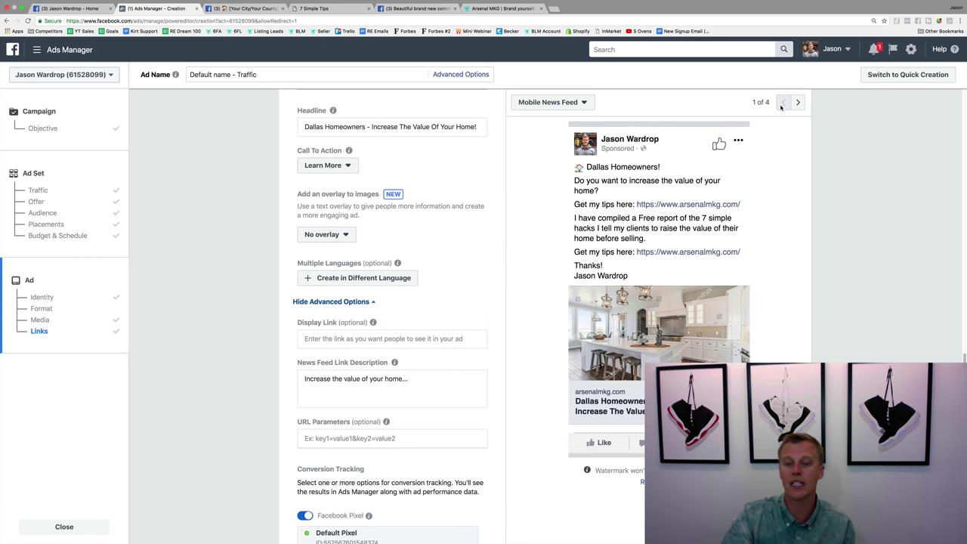
scroll(354, 394, "down", 5)
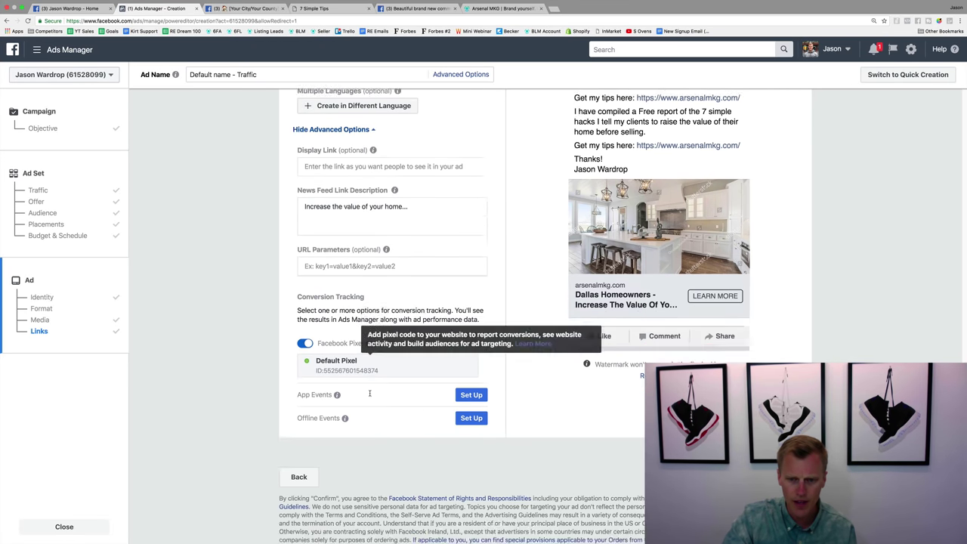